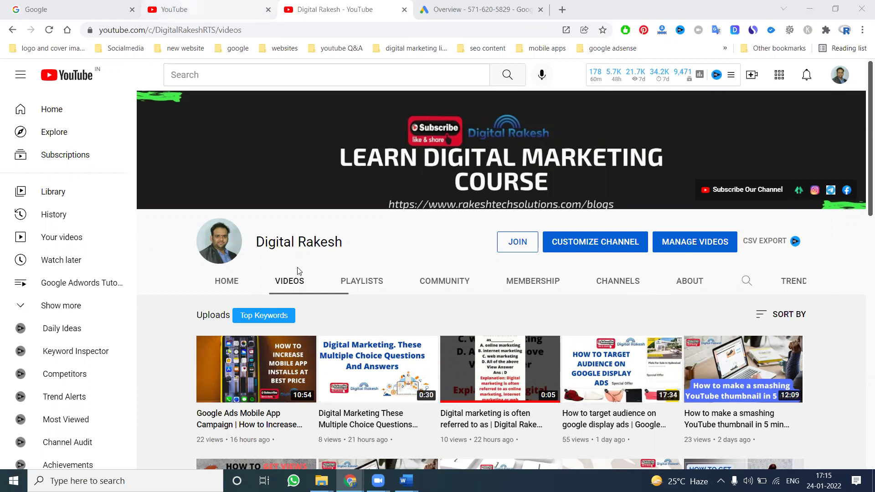
Step: Play a video from the YouTube home feed, pause the ad shown before it, and return to the home page
click(210, 9)
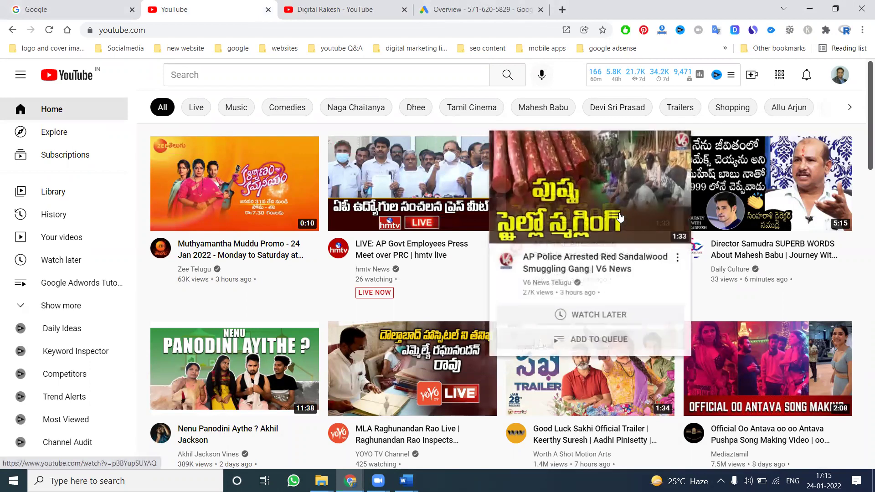
scroll(396, 256, down, 3)
click(249, 269)
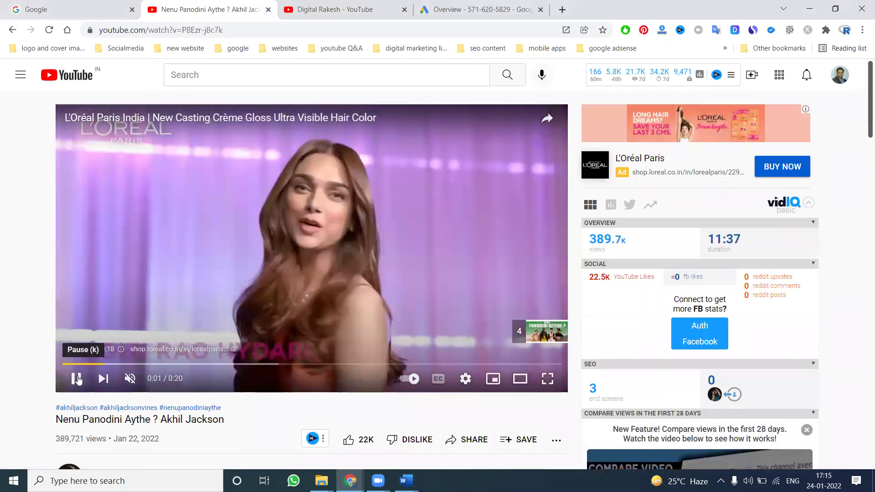
click(77, 380)
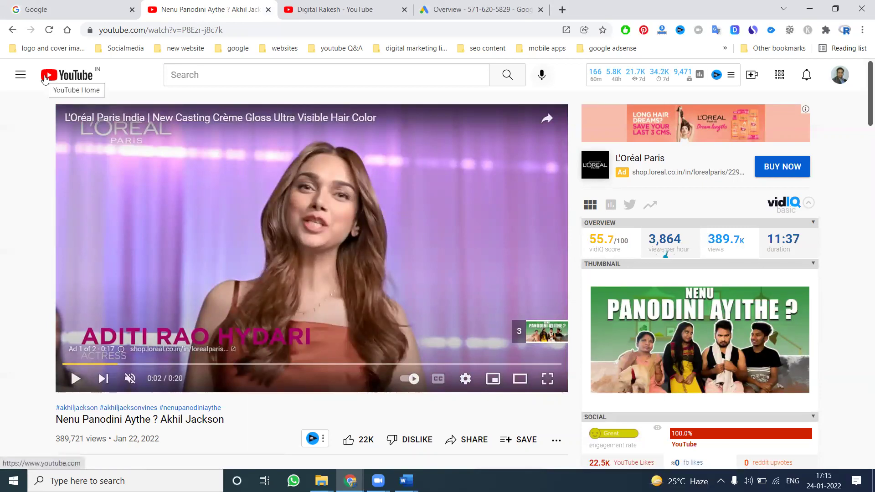
click(45, 79)
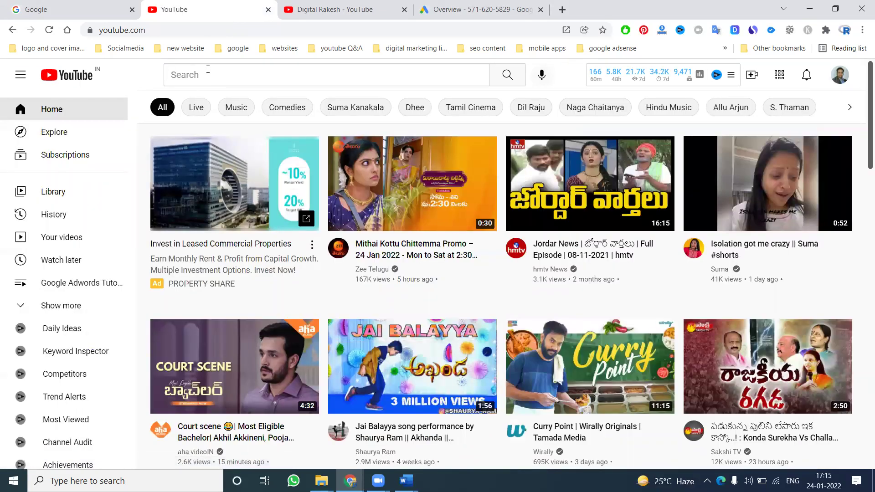
Step: Search YouTube for "5 sec video"
click(208, 69)
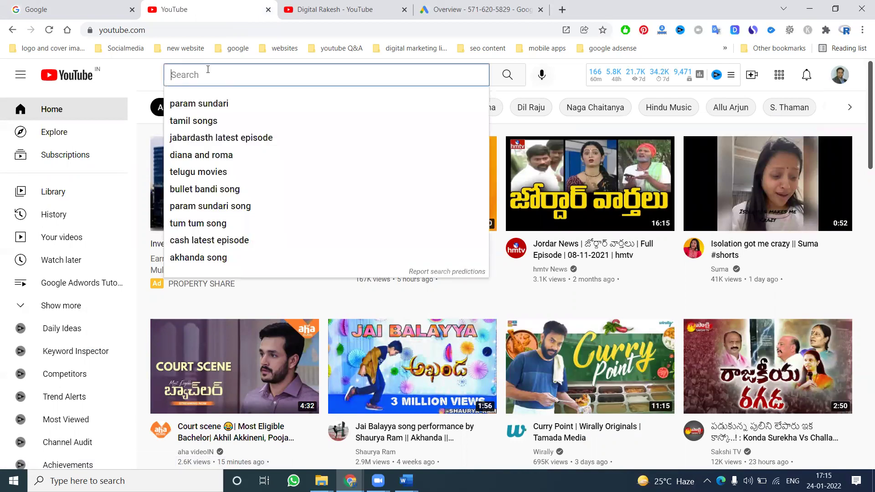
text(5 sec vid)
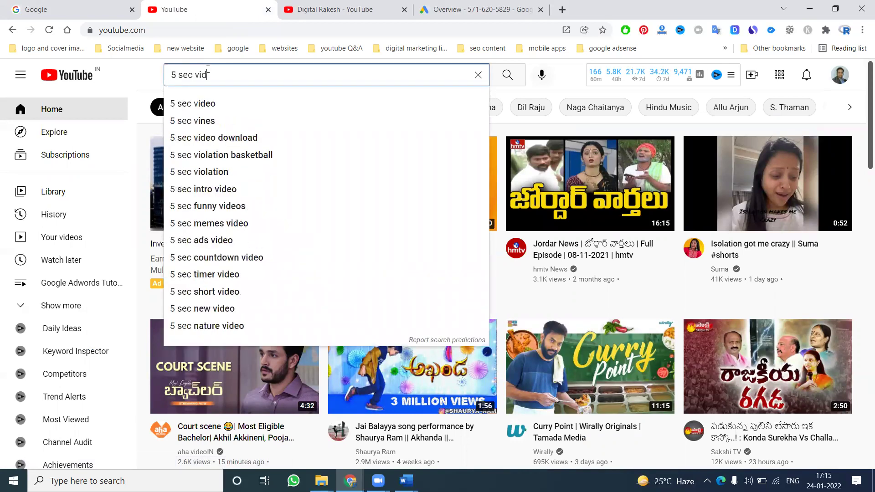
text(eo)
key(Return)
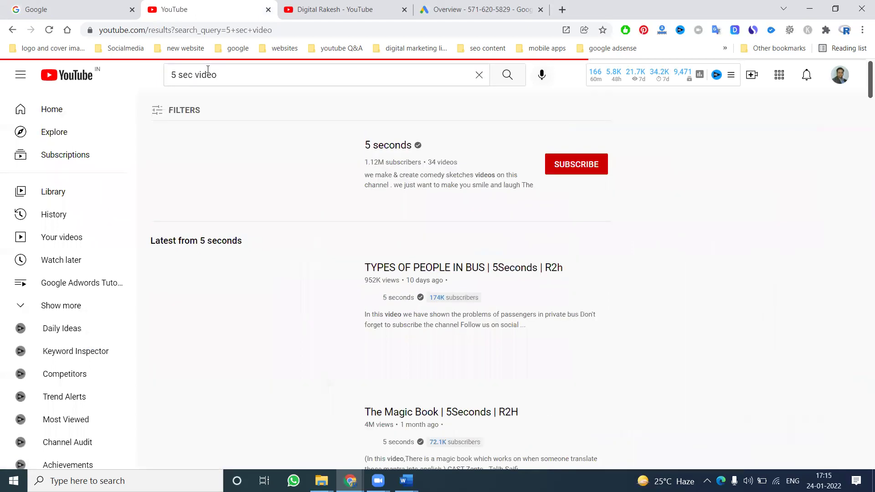
Step: Open the 5-second short "Digital marketing is often referred to as" from the channel's uploads and pause it
click(326, 5)
scroll(306, 279, down, 2)
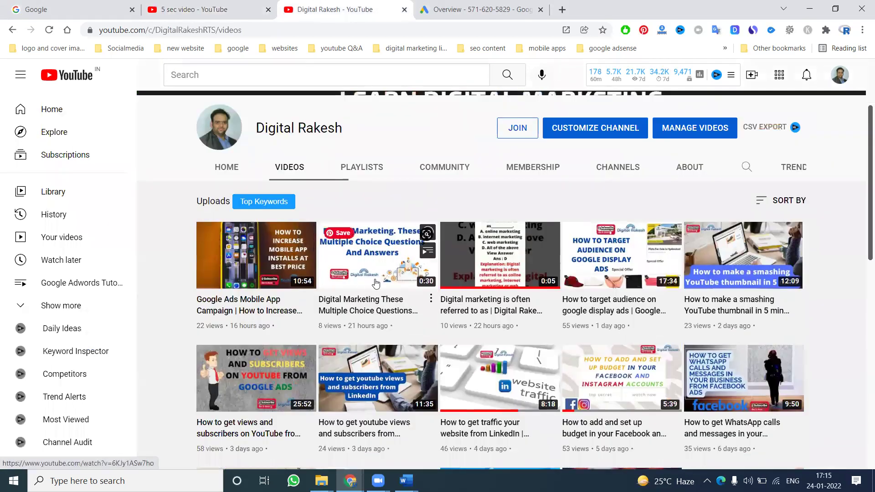
click(522, 266)
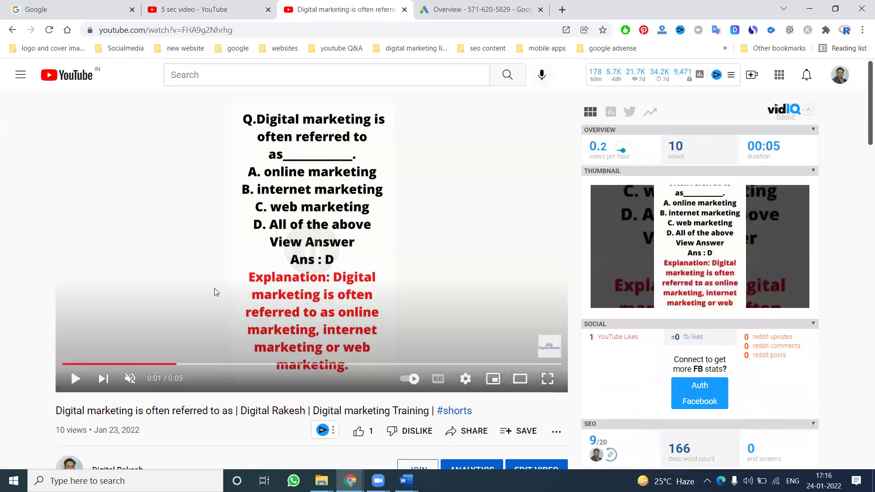
click(215, 288)
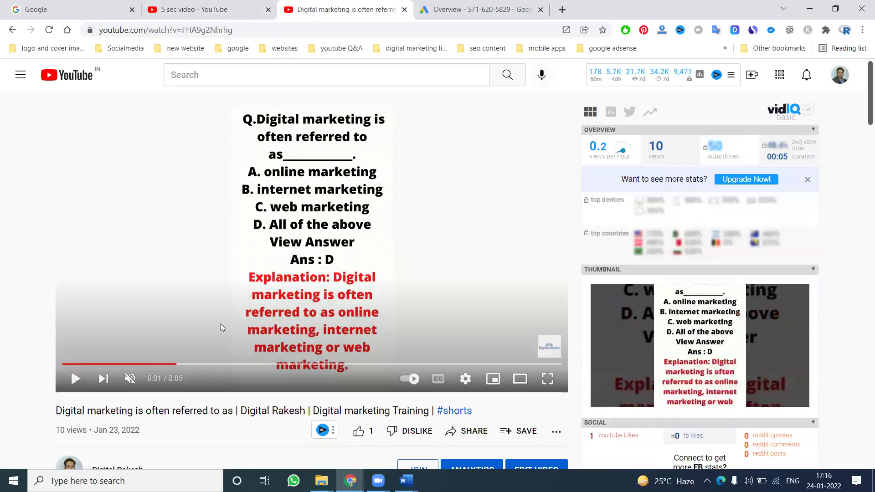
Step: Switch to Google Ads and start a new campaign
click(436, 10)
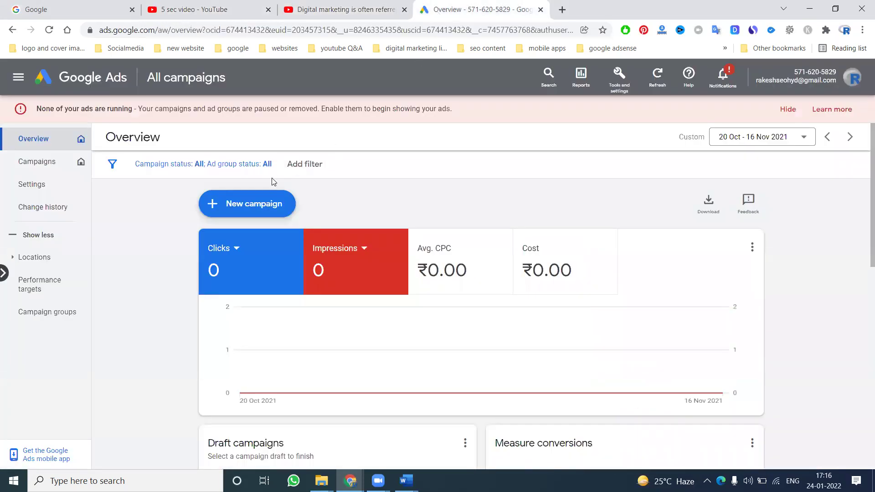
click(255, 203)
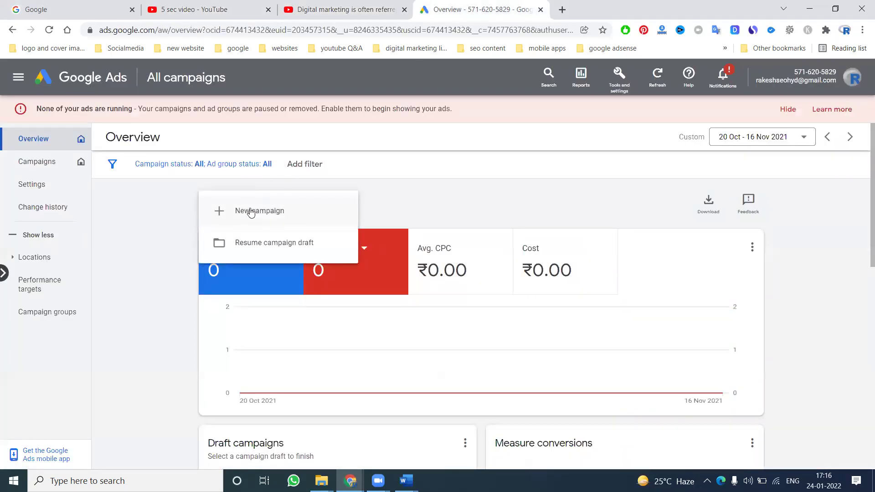
click(251, 213)
click(250, 214)
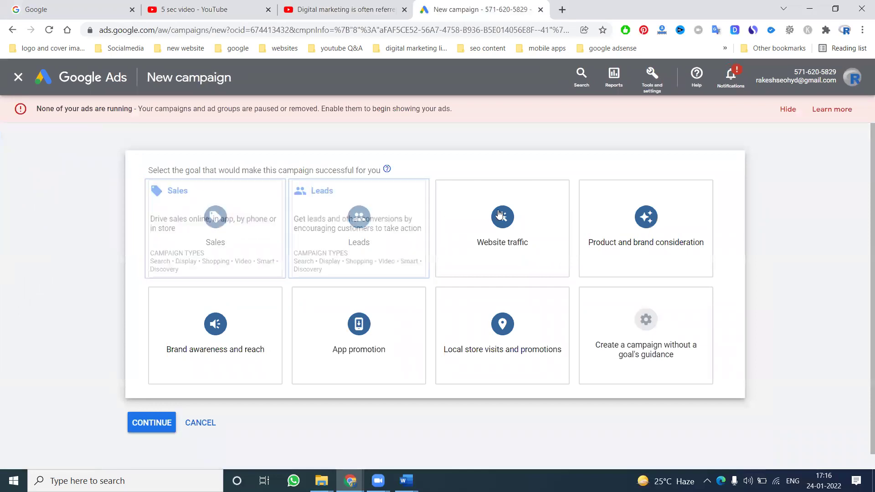
Step: Choose a Video campaign without a goal's guidance and review its campaign subtypes
click(601, 218)
click(629, 318)
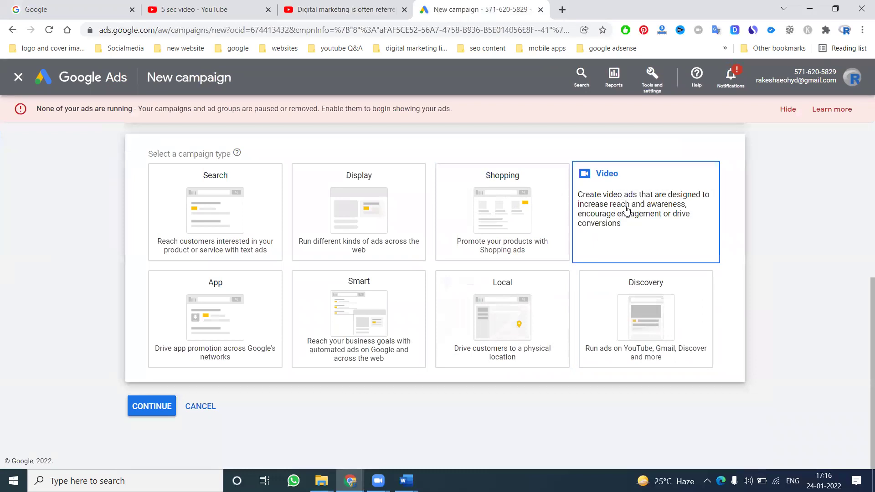
click(626, 210)
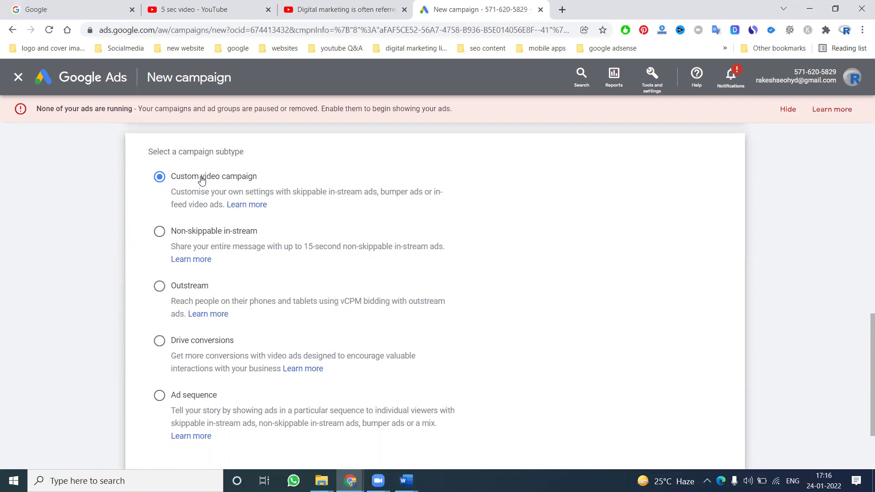
scroll(341, 223, up, 6)
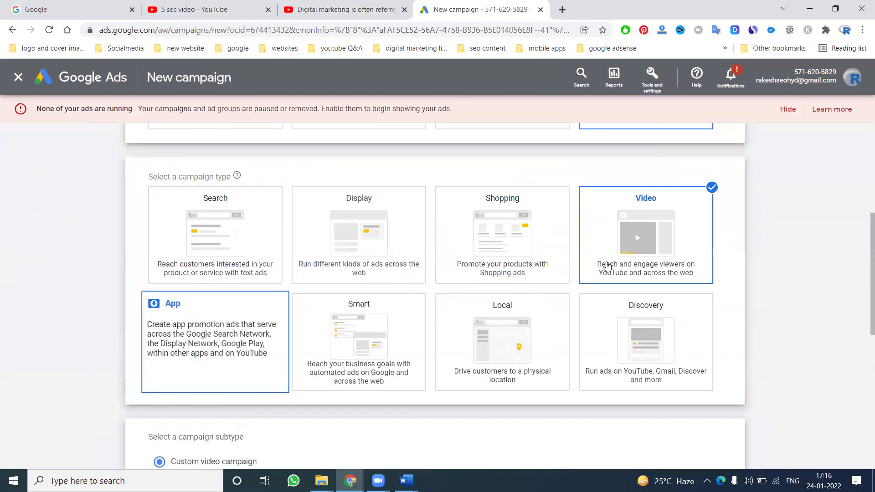
Step: Choose the Brand awareness and reach goal with the Video type and review its subtypes and ways to reach the goal
scroll(607, 267, up, 3)
click(255, 233)
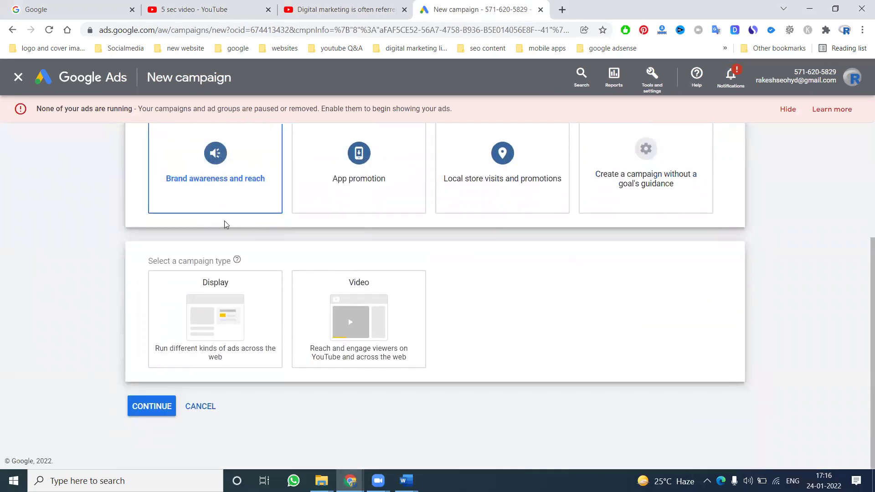
click(295, 287)
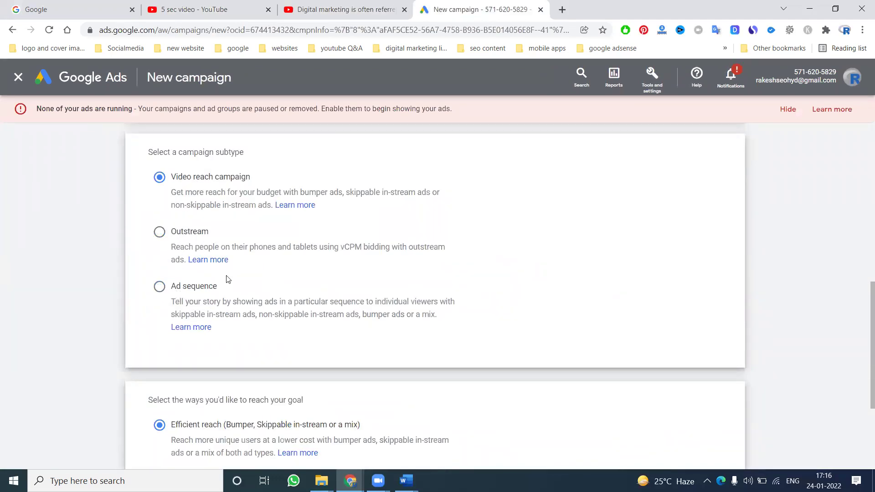
scroll(228, 279, down, 3)
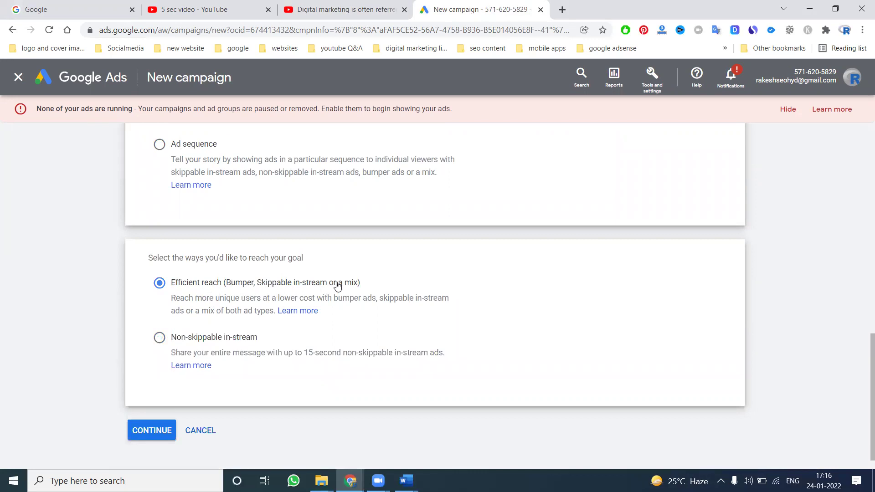
scroll(341, 283, up, 8)
scroll(236, 214, up, 3)
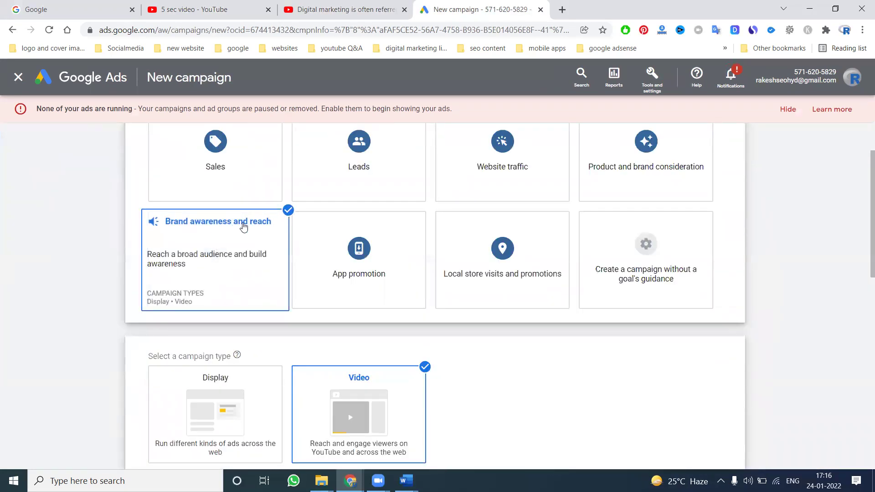
Step: Compare the Video campaign options under the Website traffic and Product and brand consideration goals
click(506, 145)
scroll(515, 182, down, 5)
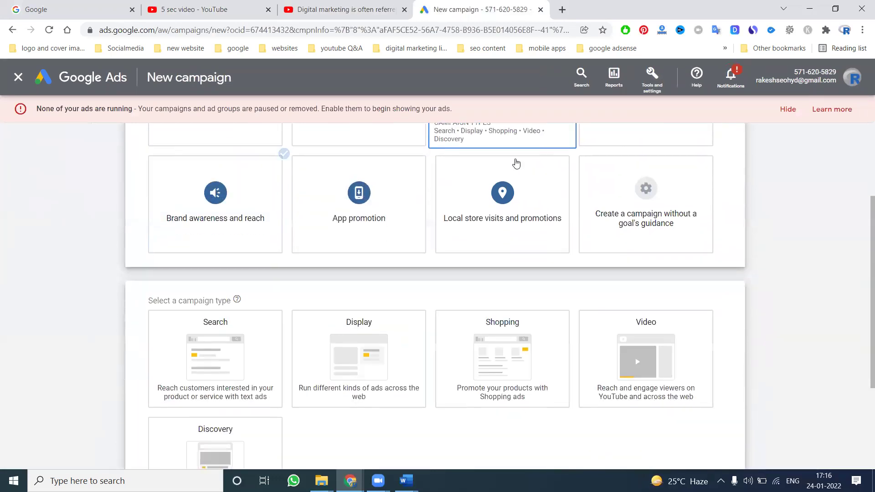
click(674, 215)
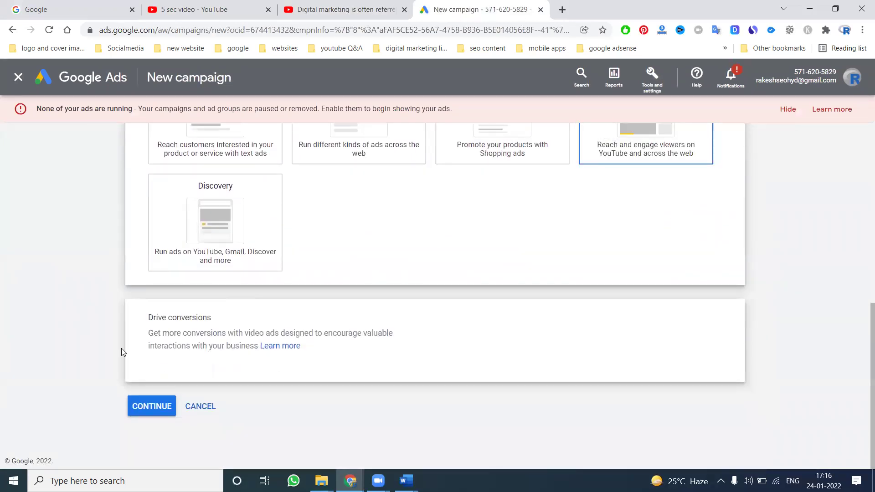
scroll(342, 236, up, 5)
click(620, 170)
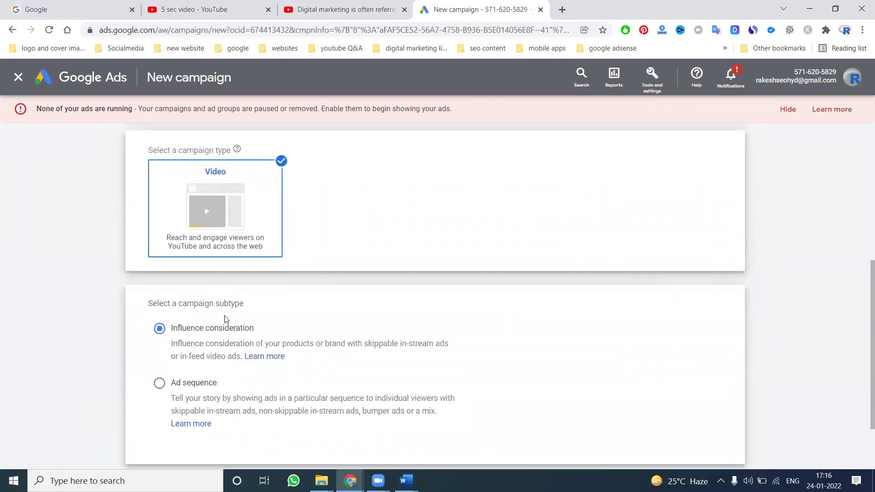
Step: Try a Video reach campaign with the Brand awareness and reach goal, and go back to the goal selection
scroll(225, 319, up, 5)
click(262, 283)
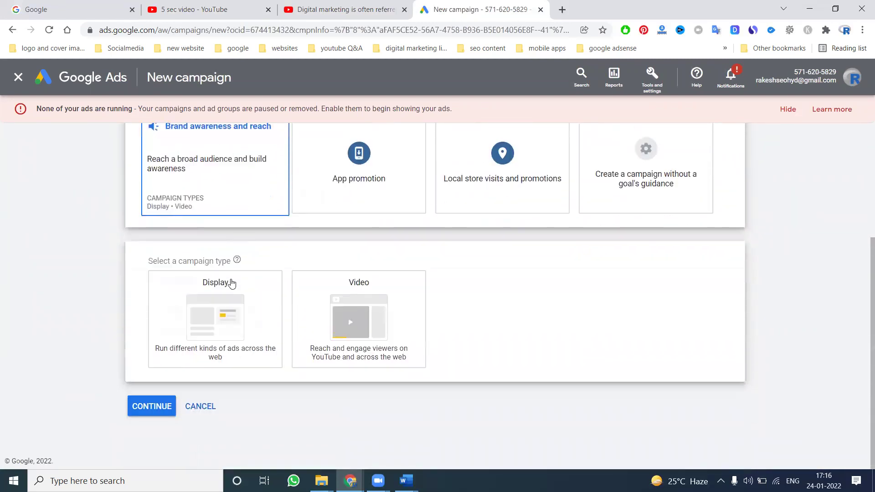
click(334, 289)
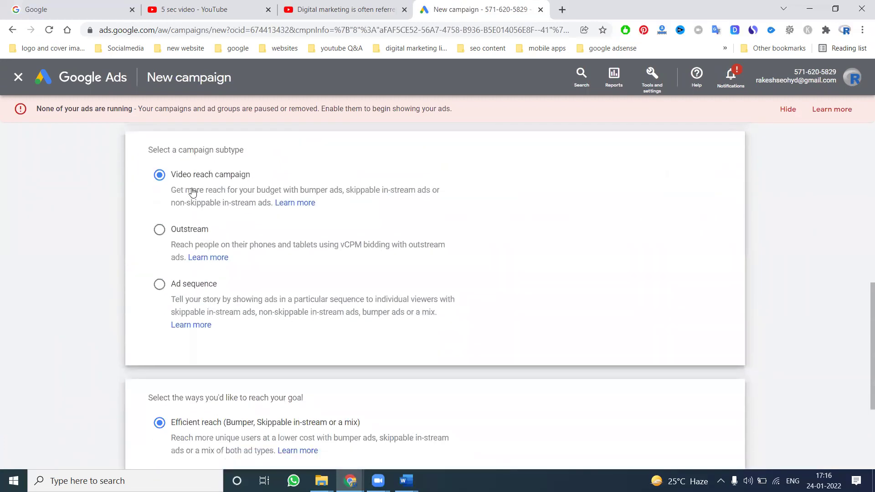
scroll(213, 412, down, 3)
click(171, 410)
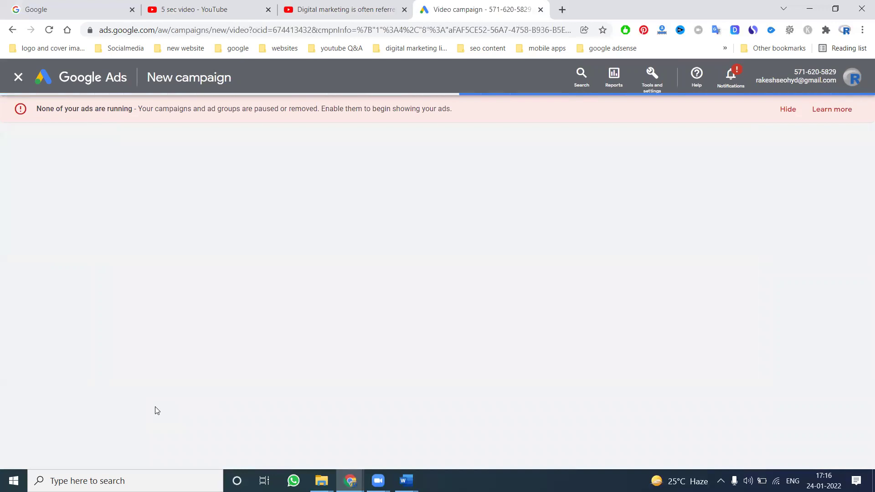
click(13, 37)
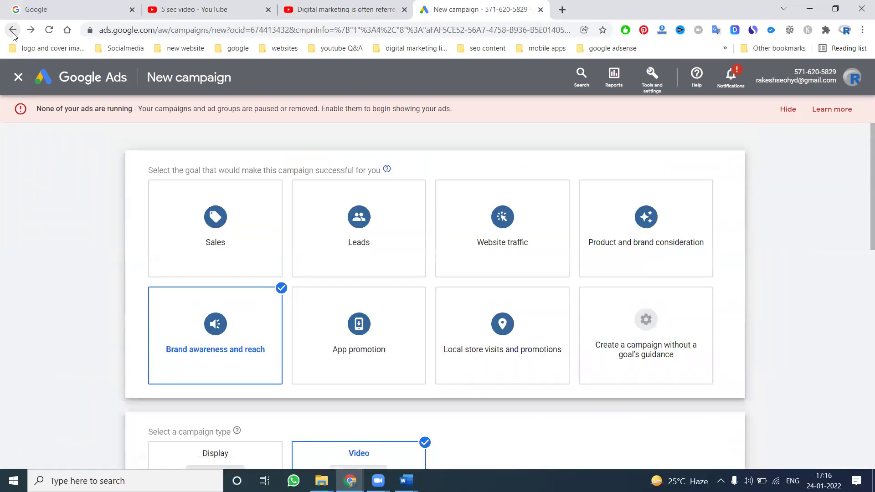
Step: Create a campaign without a goal's guidance, using the Video type and the Custom video campaign subtype
click(606, 319)
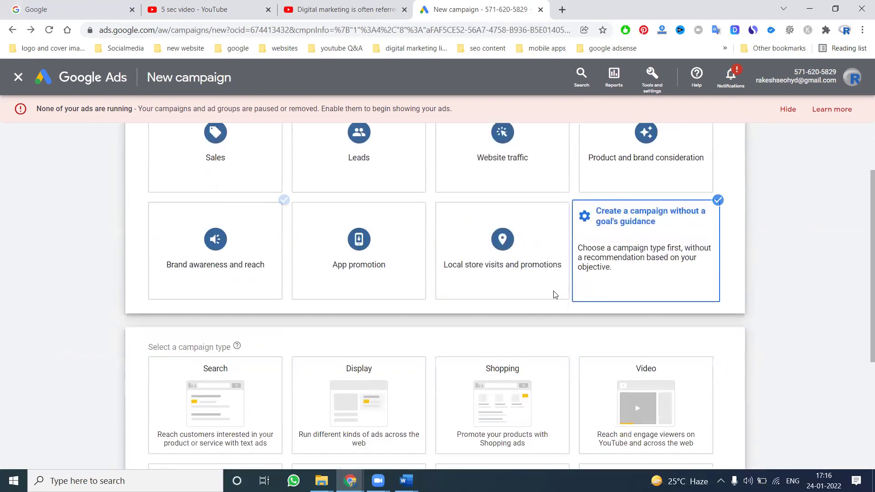
scroll(556, 292, down, 4)
click(633, 210)
scroll(155, 208, down, 4)
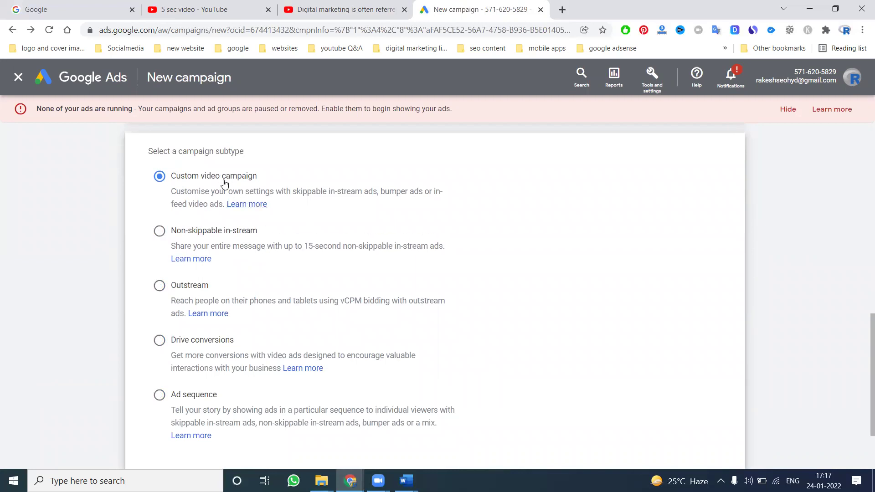
scroll(190, 287, down, 2)
click(148, 406)
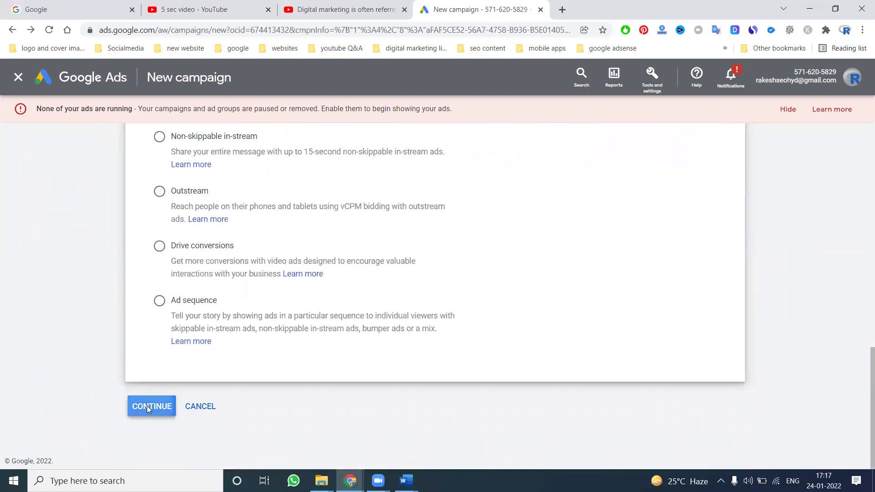
Step: Prefix the campaign name with "dr" and set a daily budget of ₹700
click(193, 285)
text(Tr)
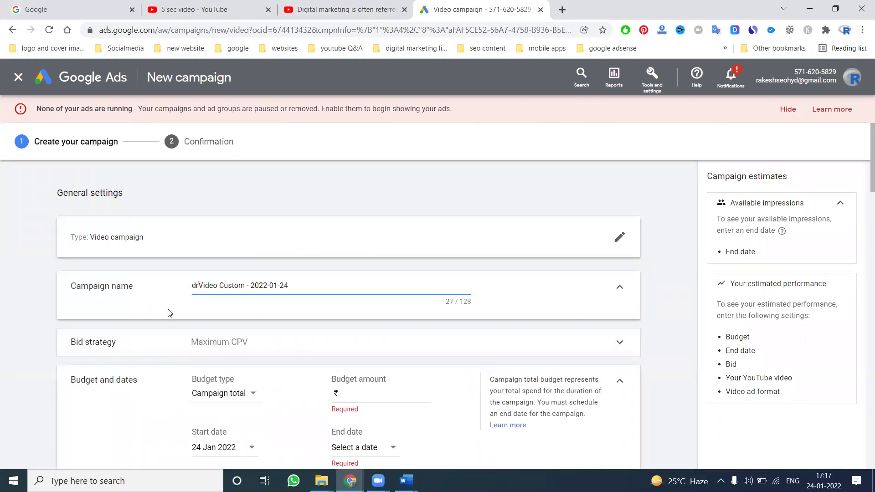
scroll(168, 313, down, 3)
click(226, 253)
click(207, 258)
click(357, 249)
text(700.00)
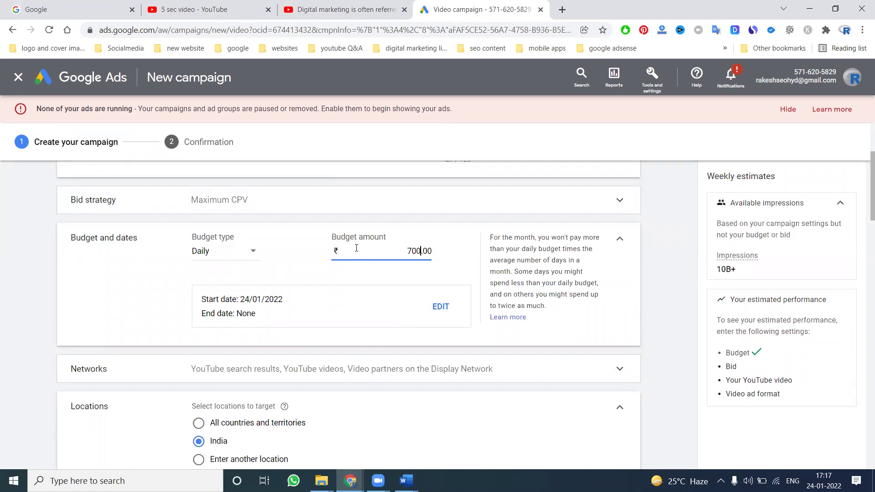
click(170, 287)
Step: Target all countries and territories and select all languages for the campaign
scroll(245, 321, down, 5)
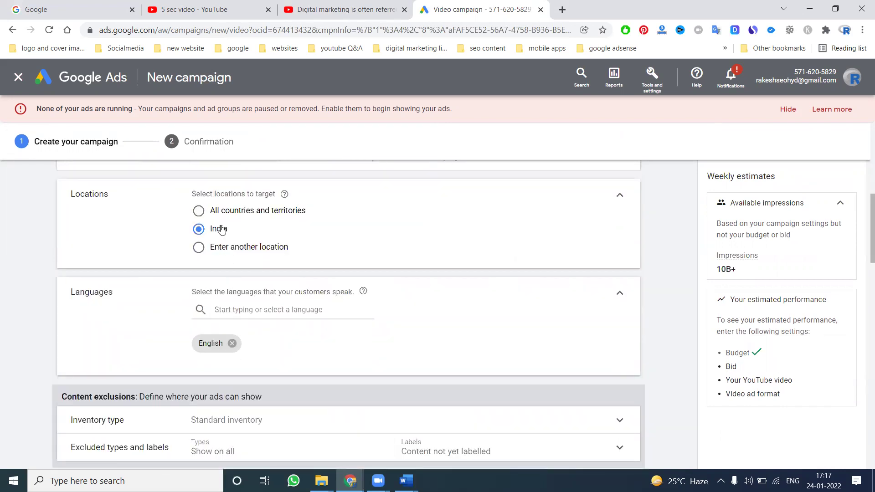
click(240, 213)
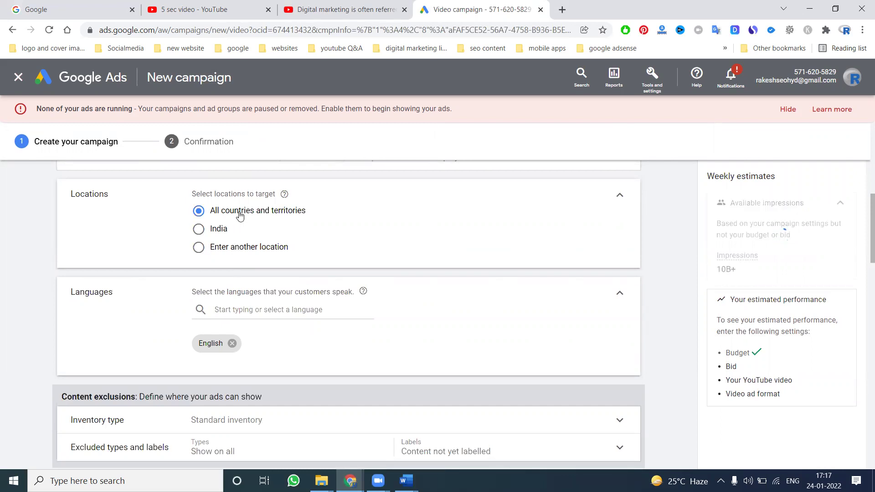
click(225, 311)
click(250, 88)
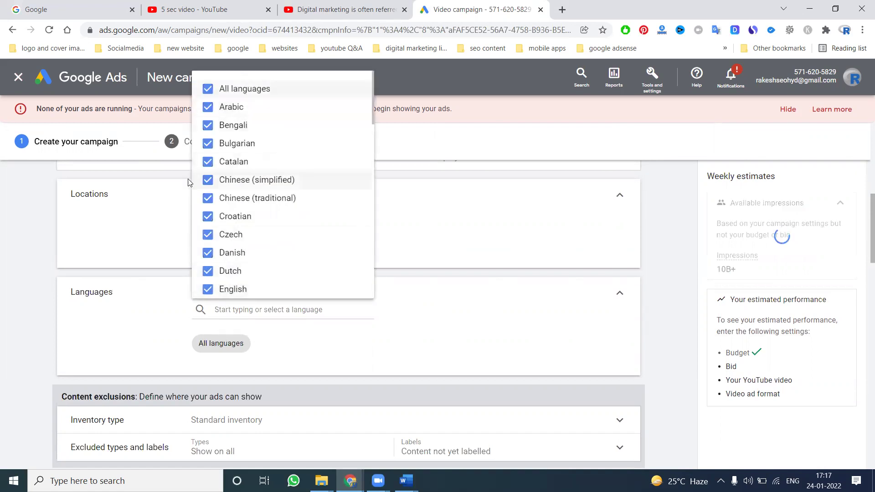
Step: Close the language list, then view the Related videos setting and the digital marketing short on YouTube
click(61, 206)
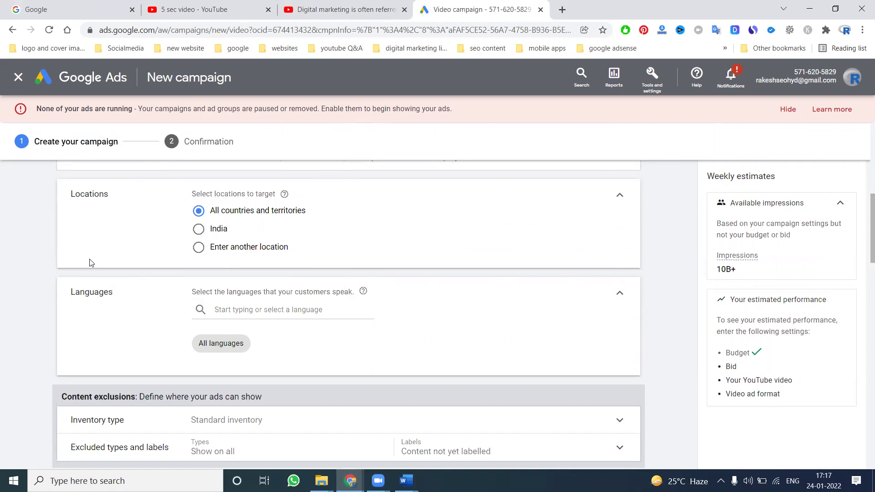
scroll(143, 275, down, 5)
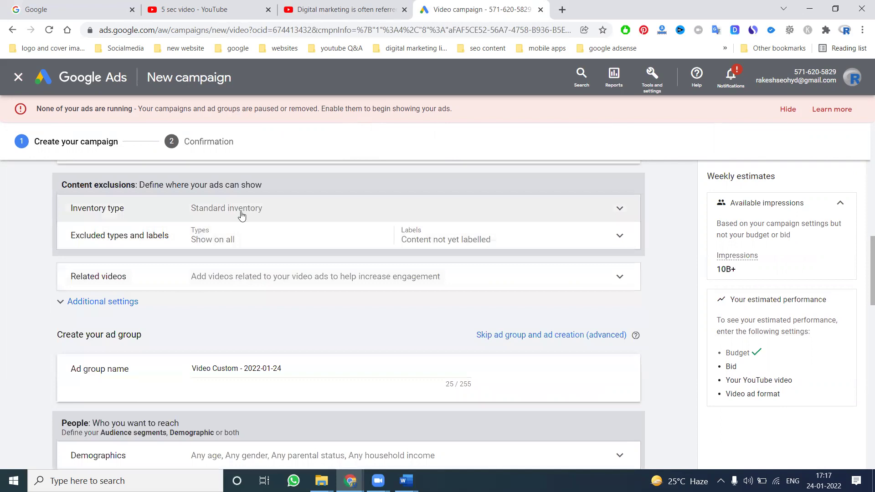
click(268, 278)
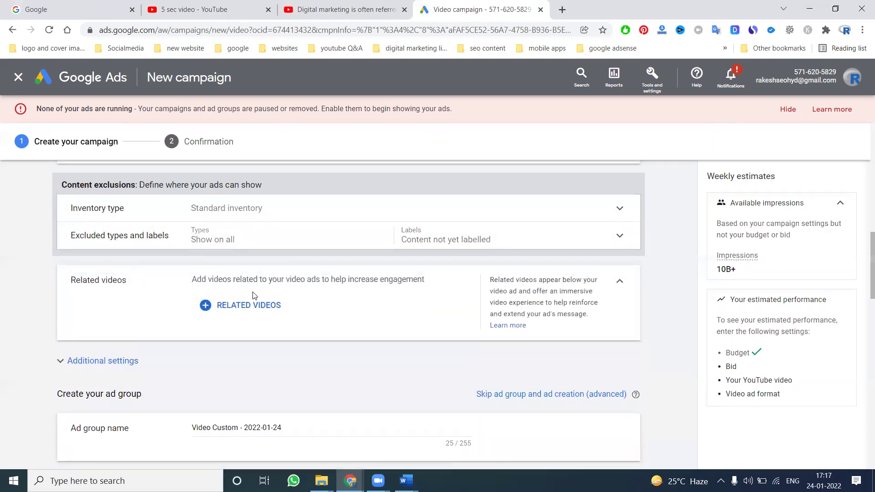
click(621, 282)
click(324, 7)
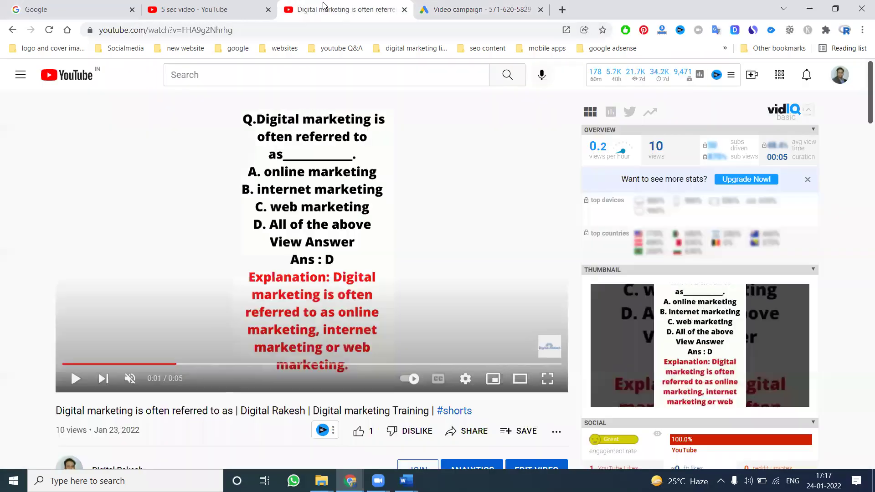
click(478, 9)
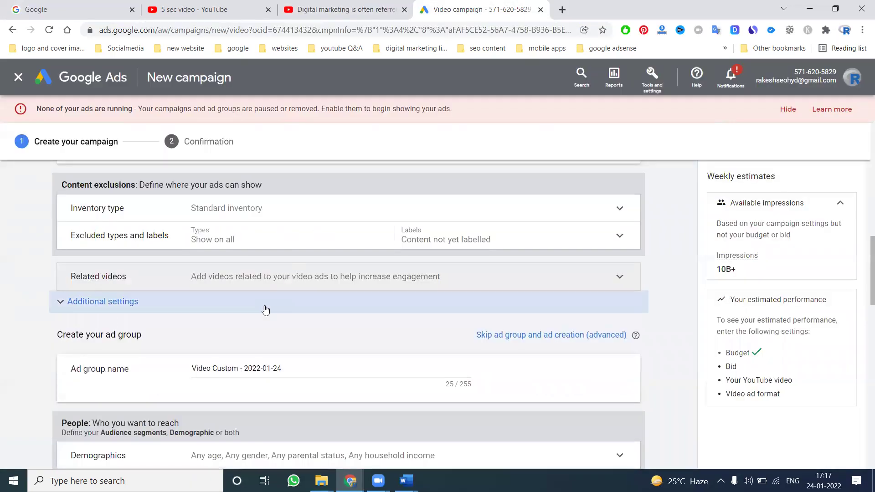
Step: Prefix the ad group name with "DR"
scroll(268, 309, down, 2)
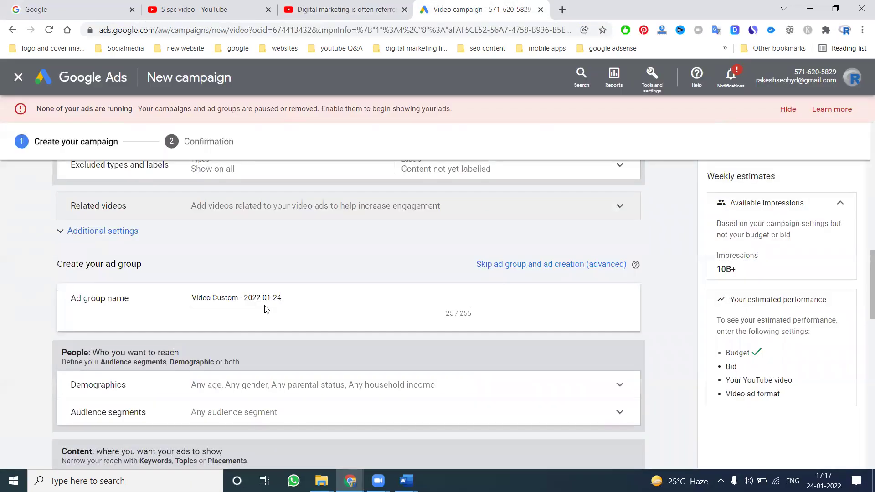
click(194, 297)
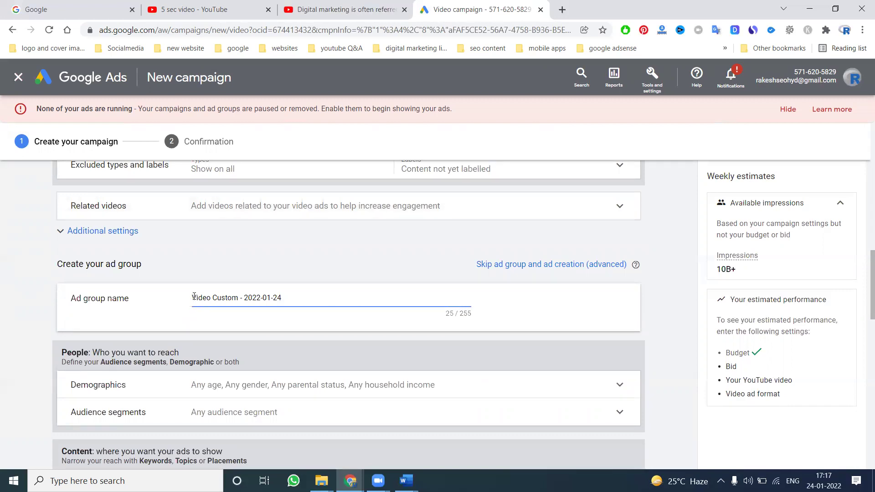
text(DR)
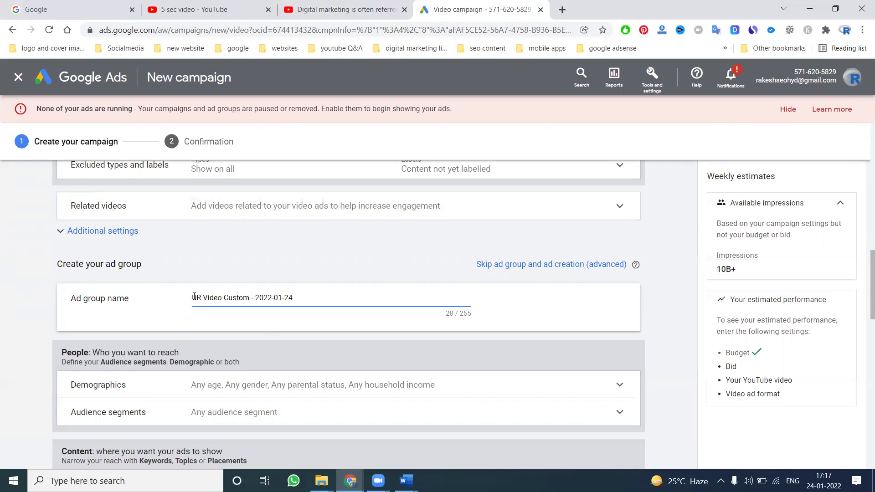
Step: Narrow the ad group's age targeting to 18 - 24, 25 - 34 and one further age range
scroll(195, 308, down, 5)
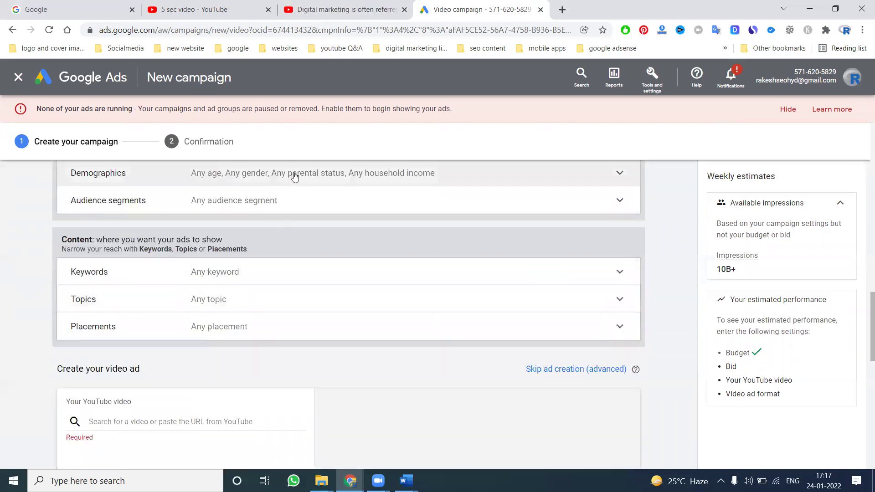
click(289, 174)
click(249, 392)
click(242, 370)
click(242, 348)
click(594, 184)
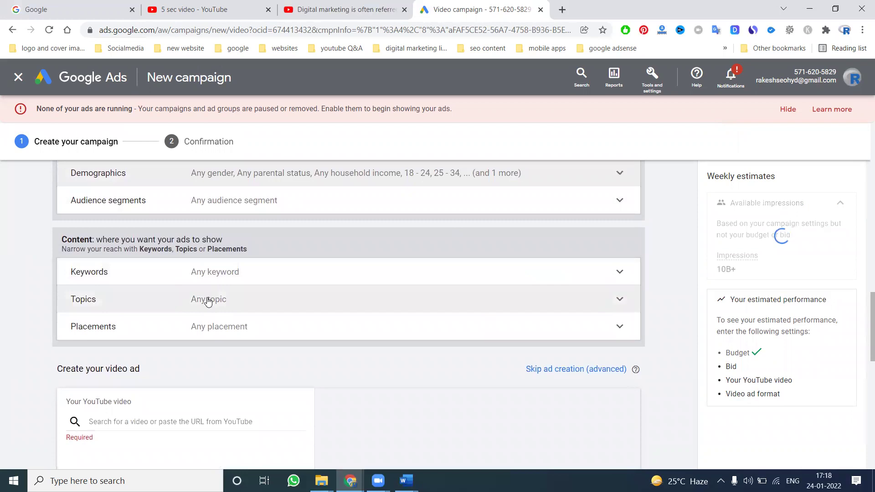
Step: Add the targeting keywords "digital marketing", "digital marketing course", "digital marketing training" and "digital marketing faqs"
click(215, 276)
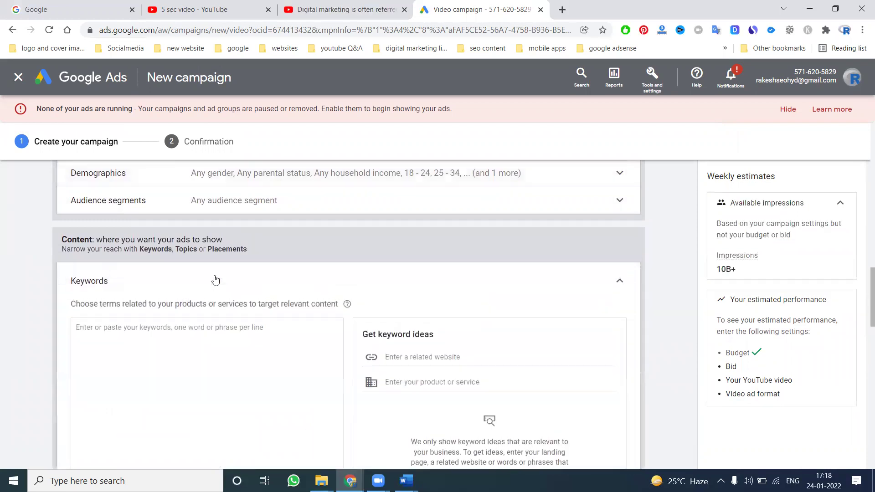
click(202, 332)
text(digital marketing faqs)
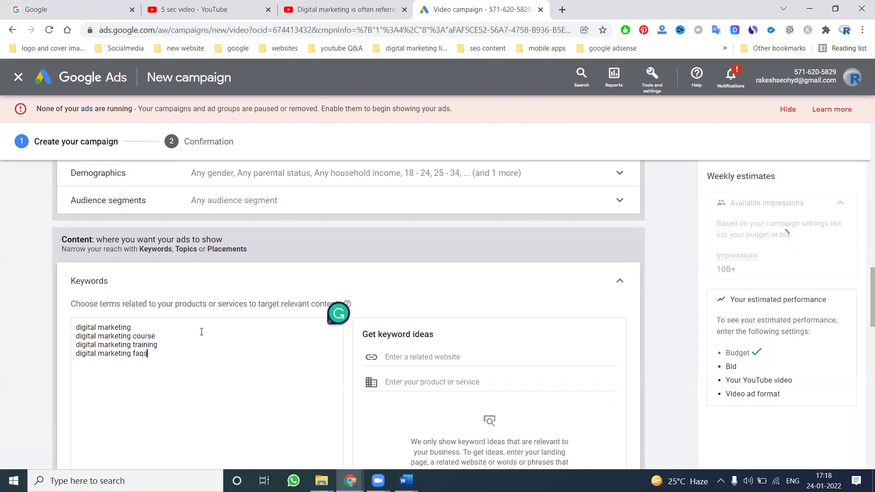
scroll(156, 278, down, 5)
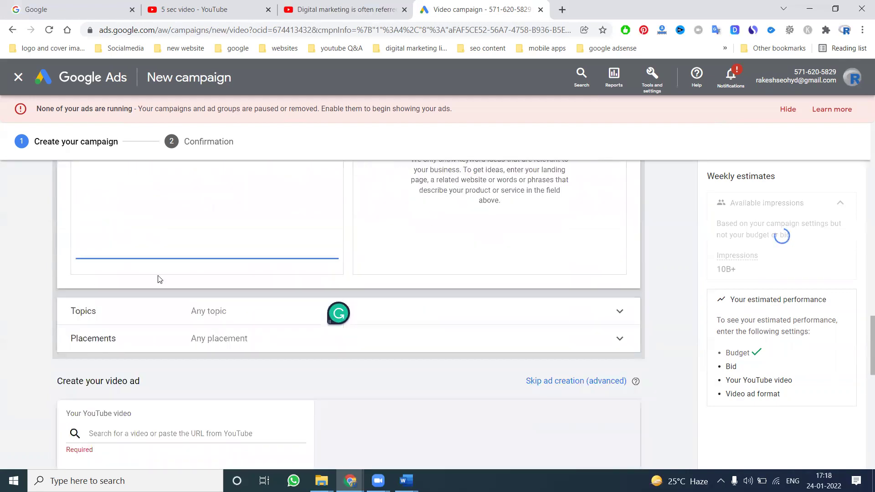
scroll(474, 269, up, 7)
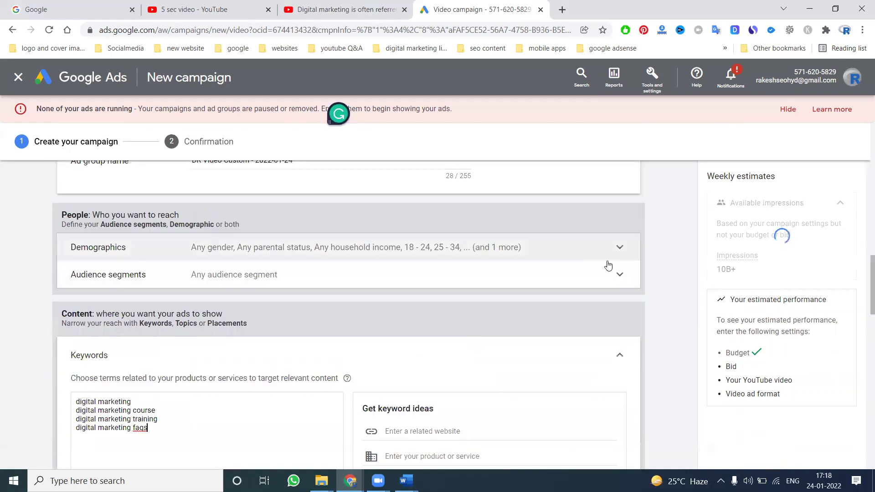
click(620, 355)
Step: Target the Jobs & Education topic for the ad group
scroll(410, 262, down, 6)
scroll(319, 248, up, 3)
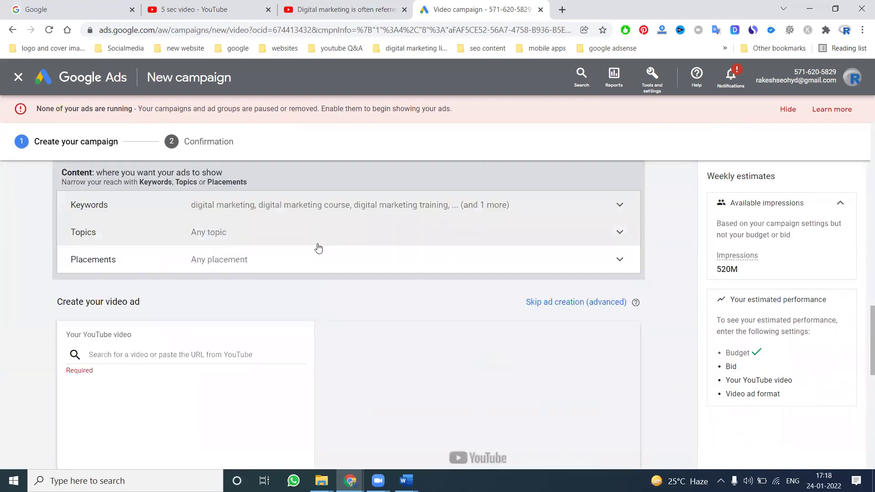
click(251, 237)
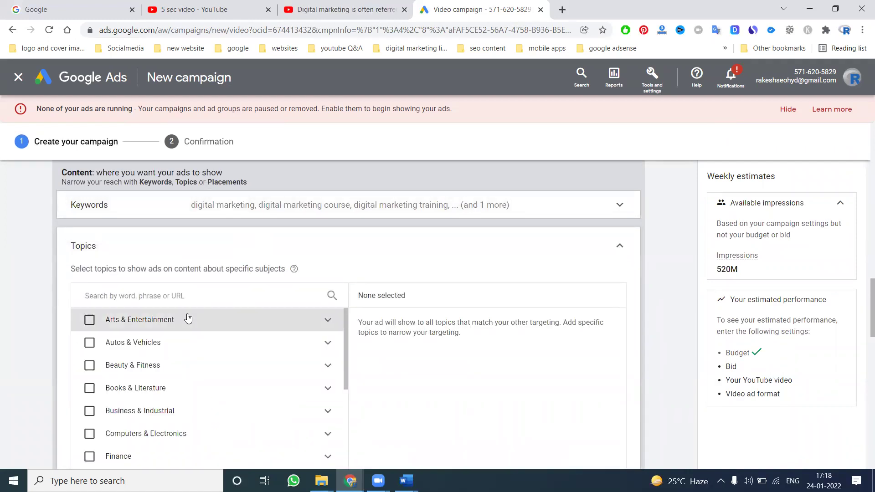
scroll(42, 314, down, 3)
scroll(121, 290, down, 5)
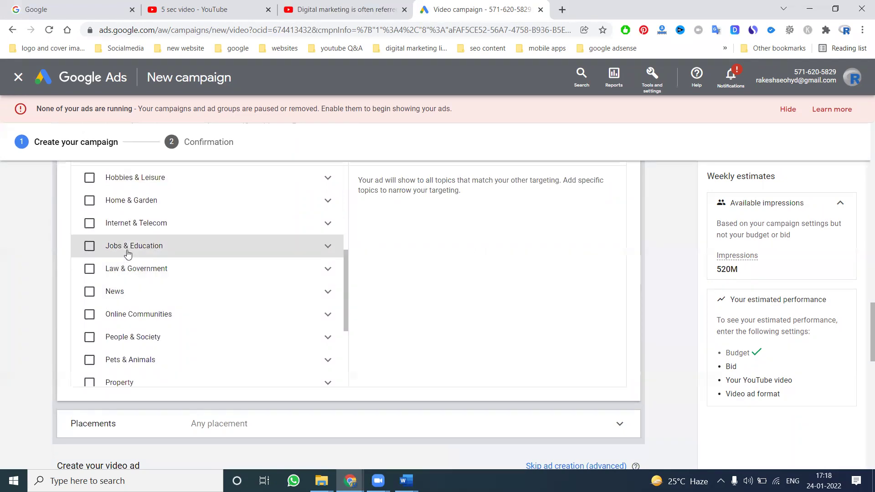
click(127, 248)
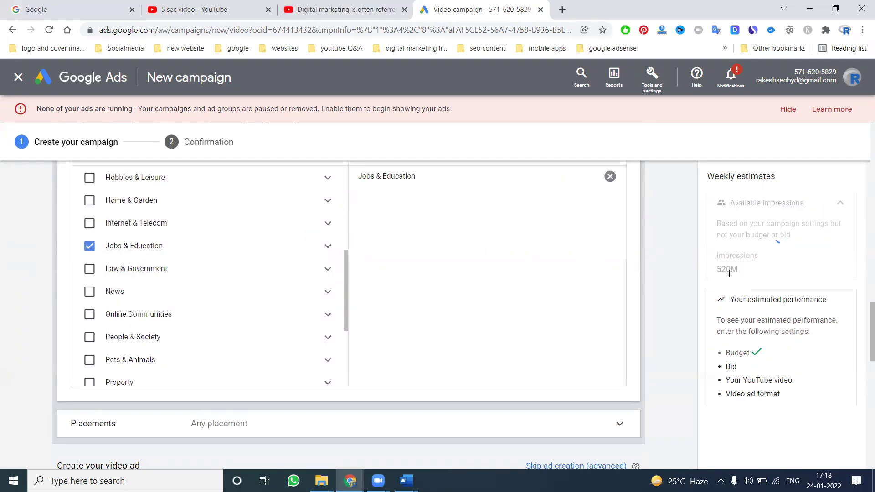
Step: Open the placement targeting and try searching the website placements for "t", "s" and "tu"
scroll(375, 277, down, 5)
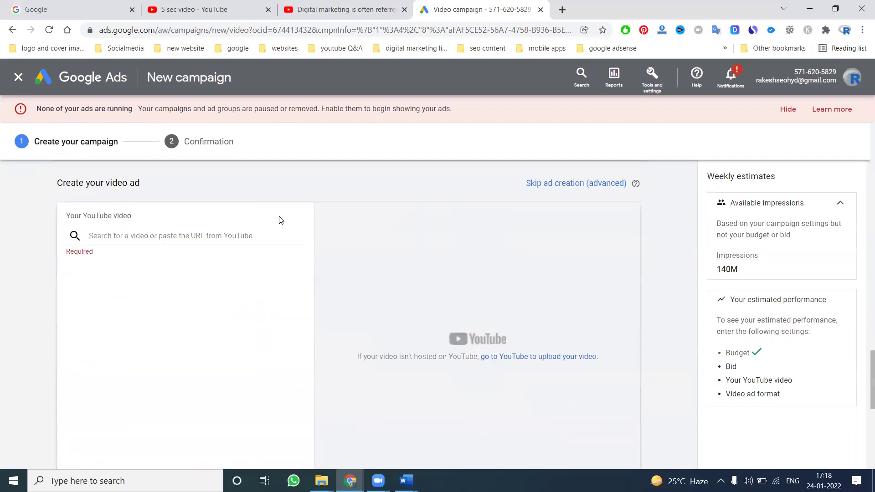
scroll(280, 226, up, 1)
click(278, 224)
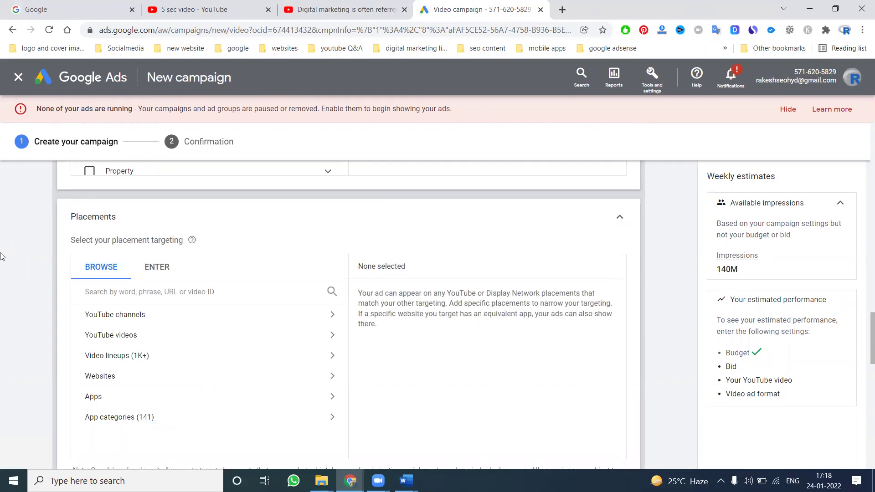
click(144, 385)
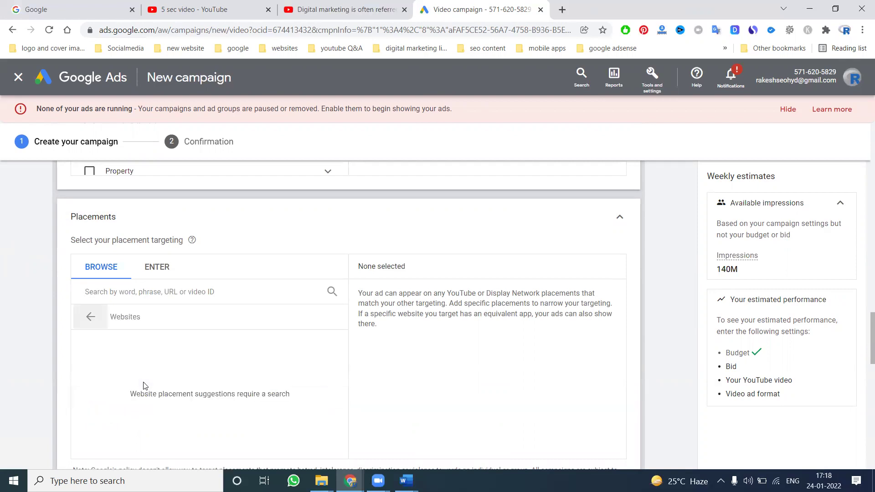
click(140, 300)
text(t)
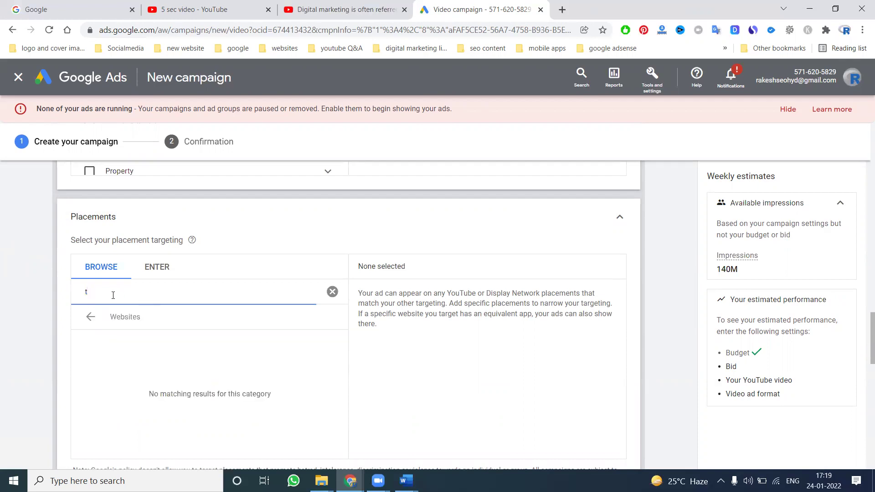
click(90, 317)
double_click(109, 292)
key(BackSpace)
click(108, 380)
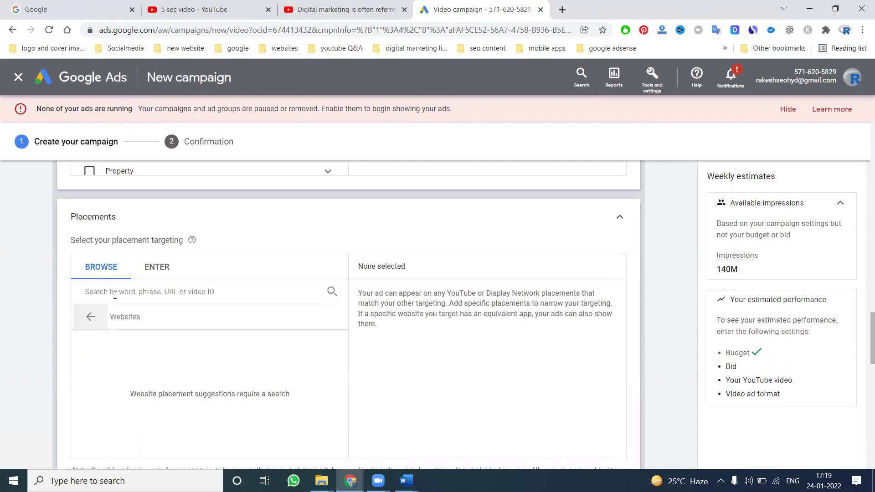
text(s)
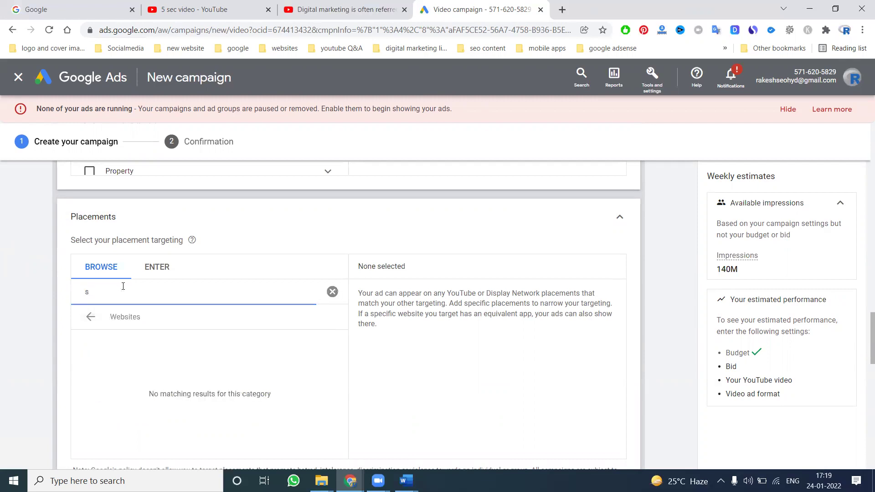
key(BackSpace)
text(tu)
Step: Search the YouTube channel placements for "tamada", look through the channels, and return to the cleared placement categories
click(90, 316)
click(125, 323)
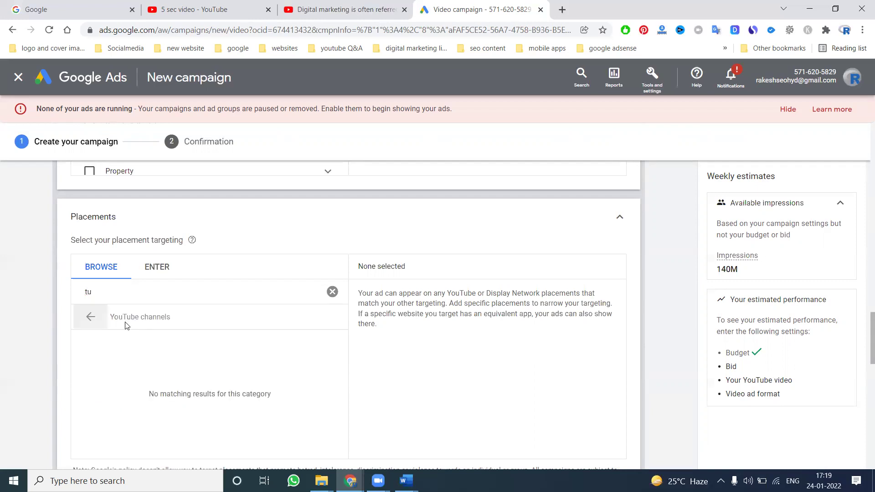
double_click(150, 293)
text(tamada)
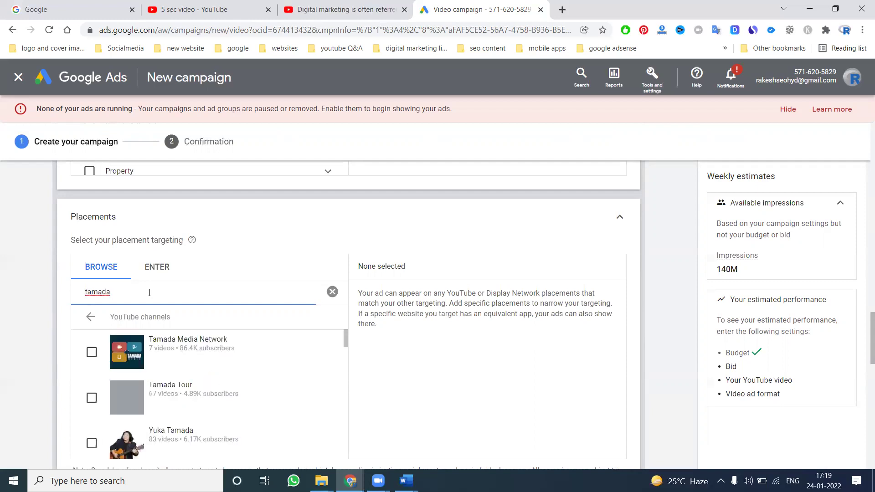
scroll(162, 355, down, 2)
scroll(162, 354, down, 4)
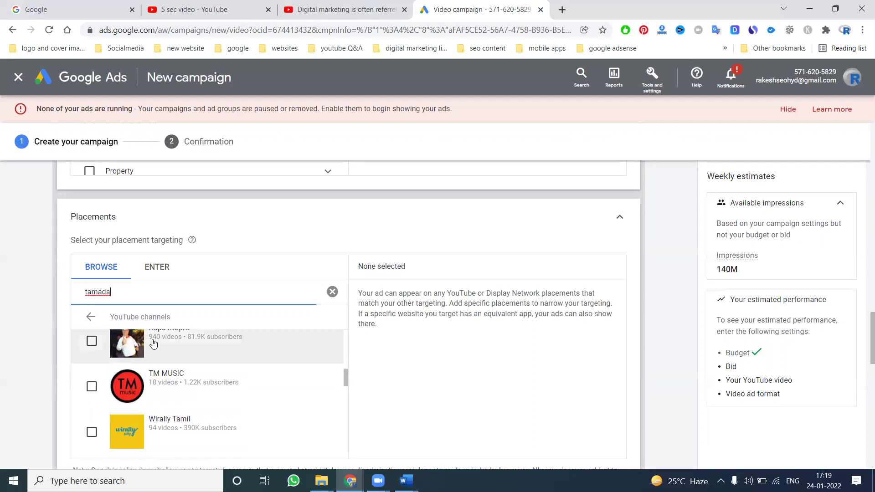
click(90, 315)
click(332, 291)
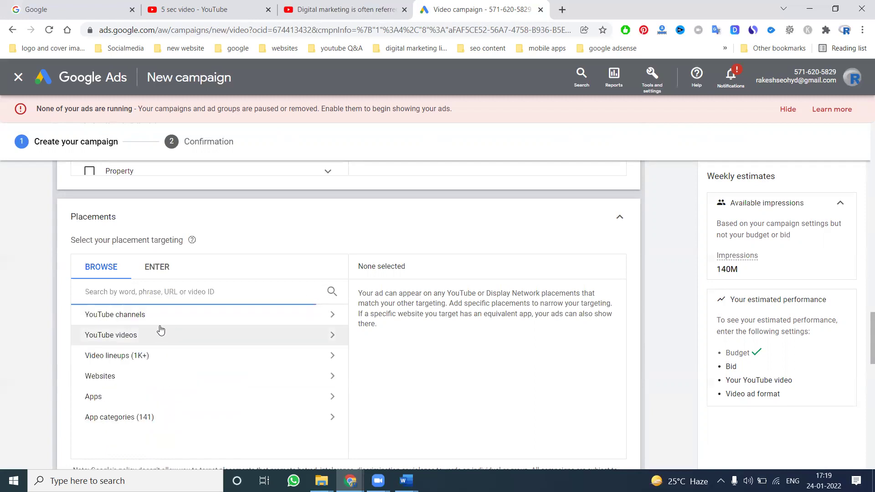
Step: Look through YouTube's trending videos and return to the campaign's placement settings in Google Ads
click(196, 10)
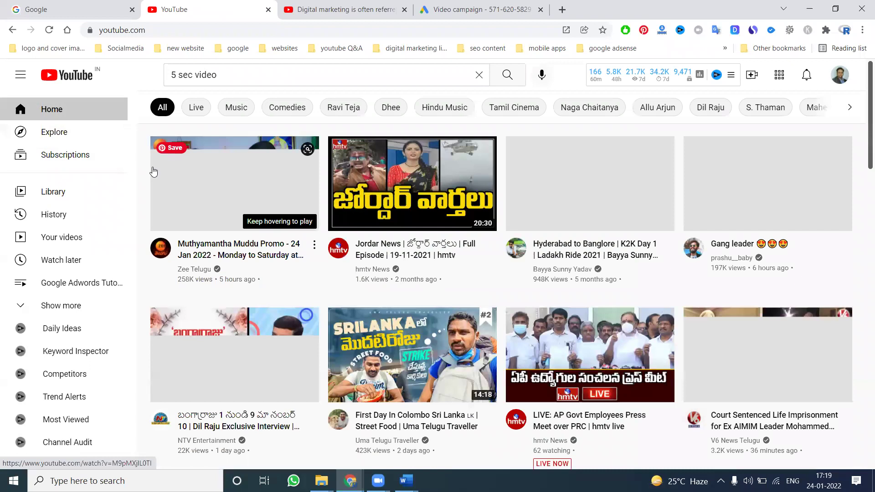
click(91, 133)
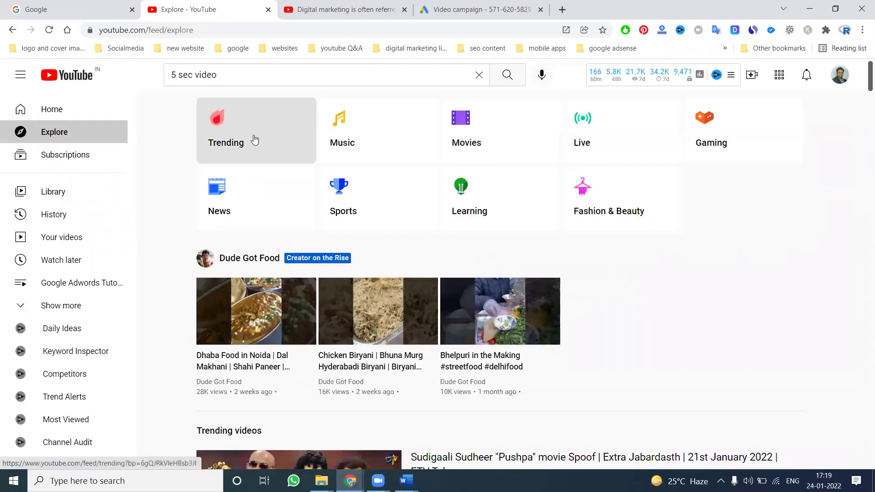
click(255, 139)
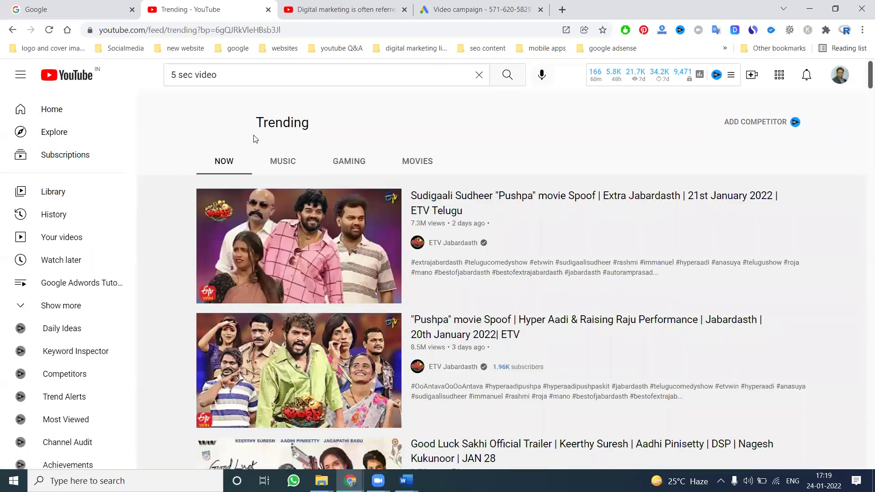
scroll(337, 254, down, 9)
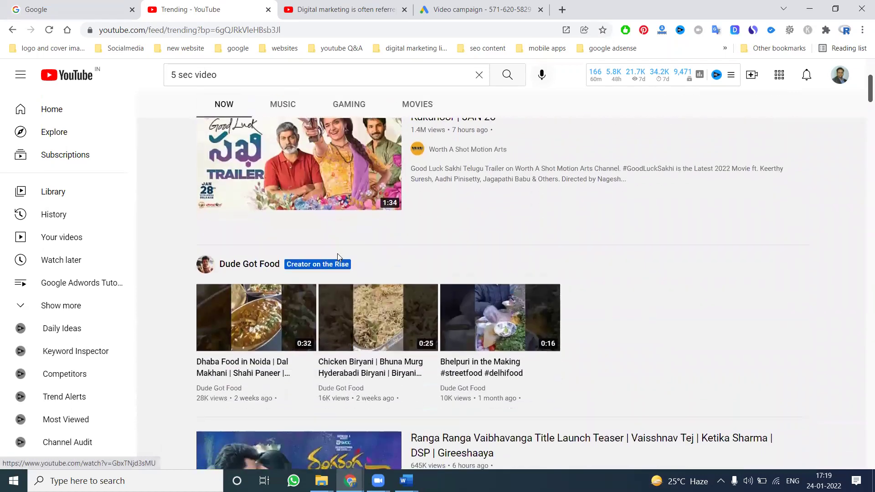
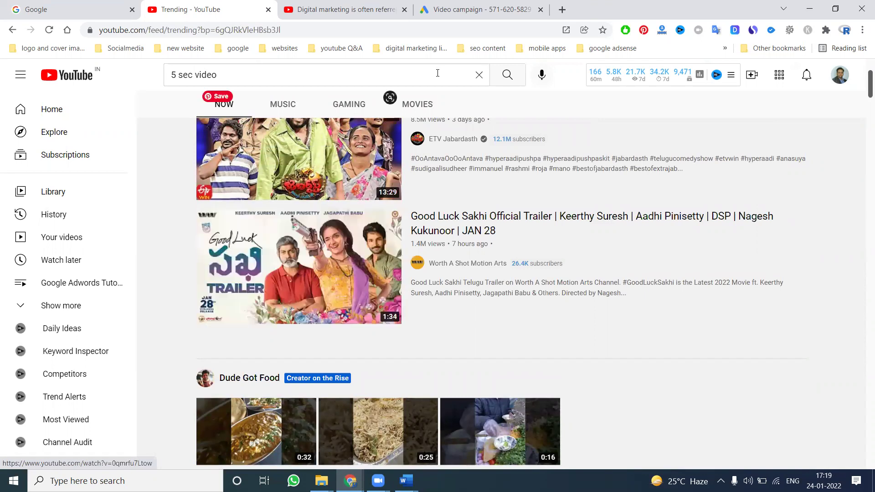
click(482, 9)
click(24, 278)
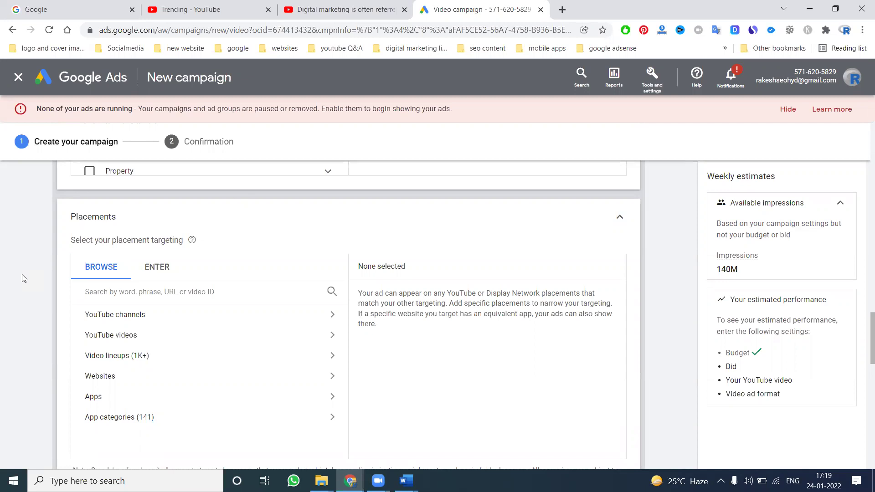
scroll(14, 285, down, 3)
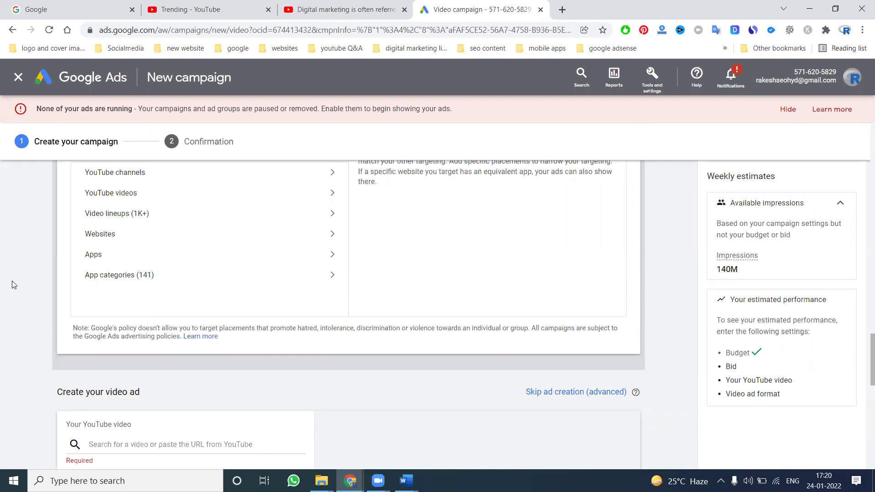
Step: Add the YouTube short "Digital marketing is often referred to as" as the ad's video using its copied URL
click(320, 12)
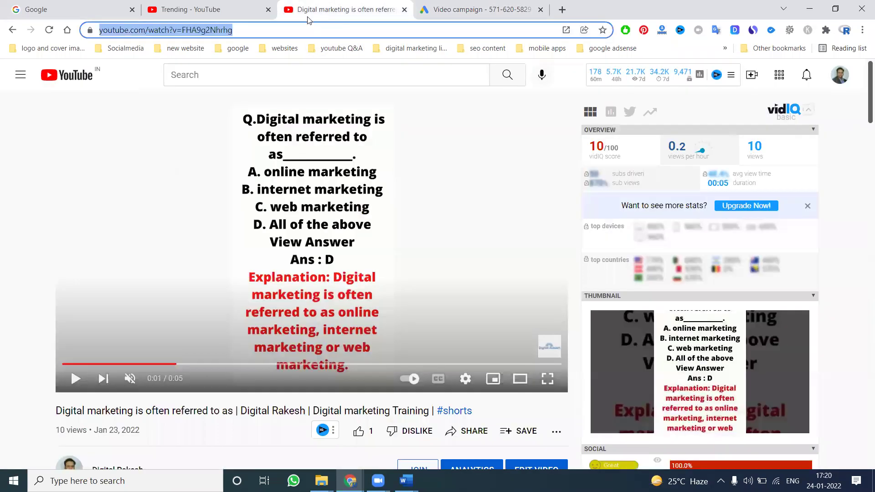
click(470, 9)
click(135, 442)
key(ctrl+v)
scroll(100, 410, down, 3)
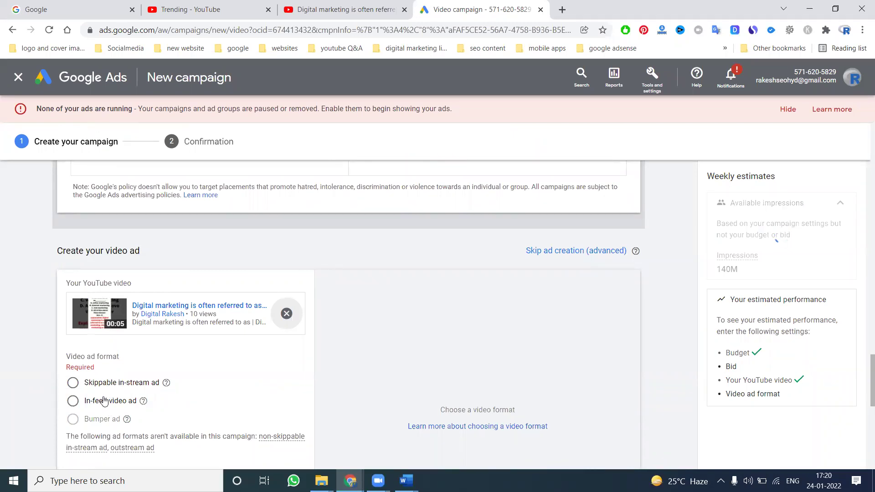
Step: Try the In-feed video ad format and switch back to Skippable in-stream ad, reviewing each format's fields
click(104, 401)
click(106, 387)
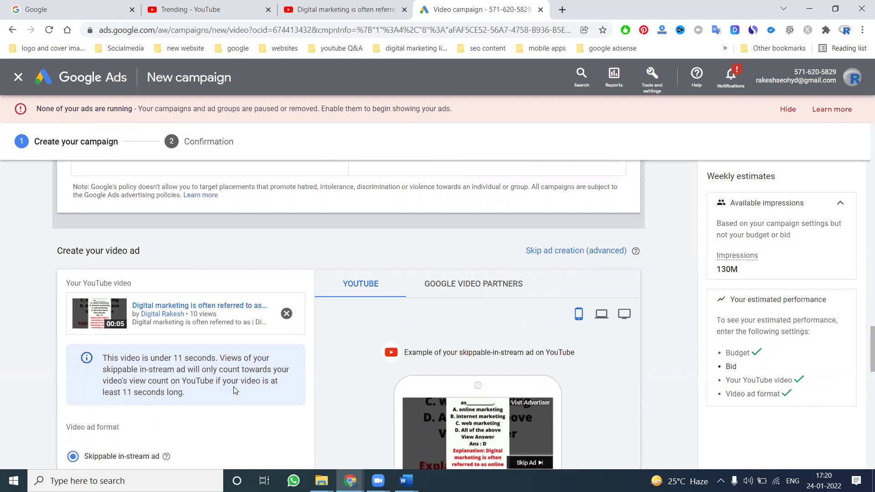
scroll(136, 395, down, 5)
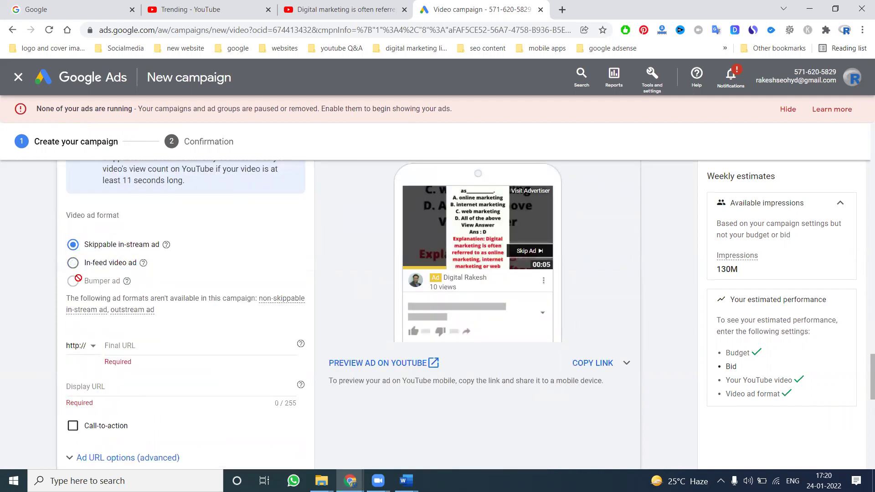
click(73, 263)
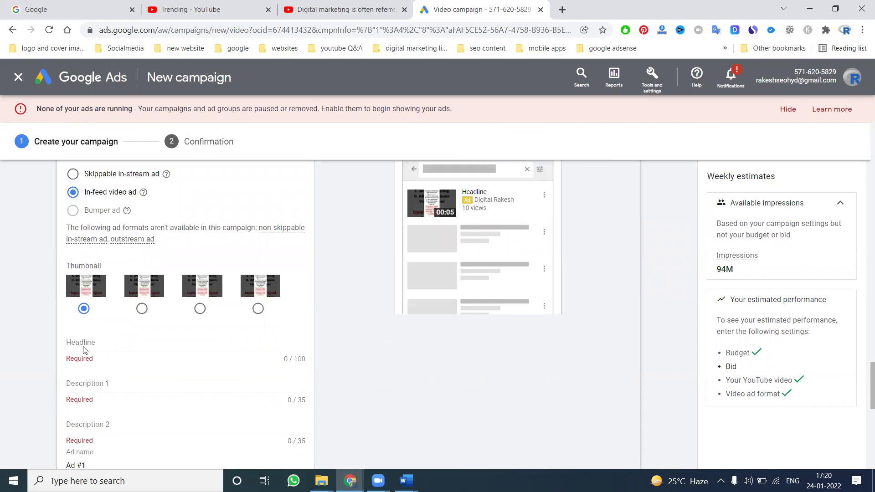
scroll(85, 349, up, 3)
click(88, 316)
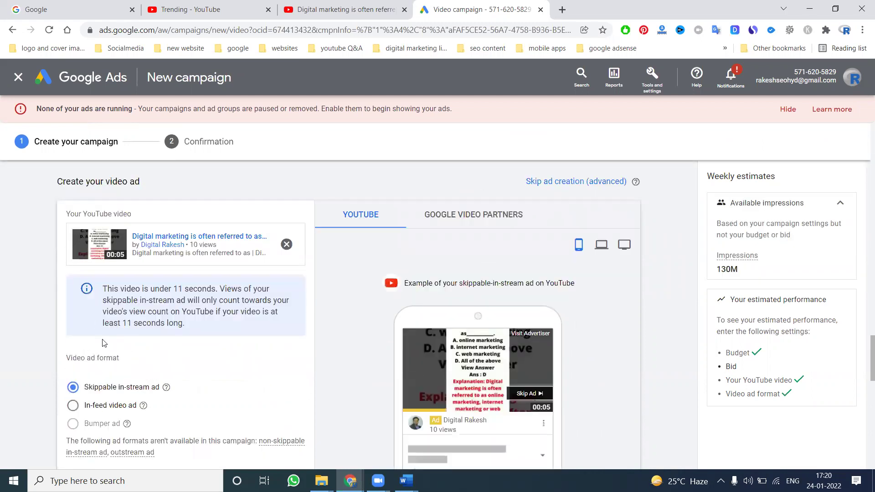
scroll(146, 315, down, 5)
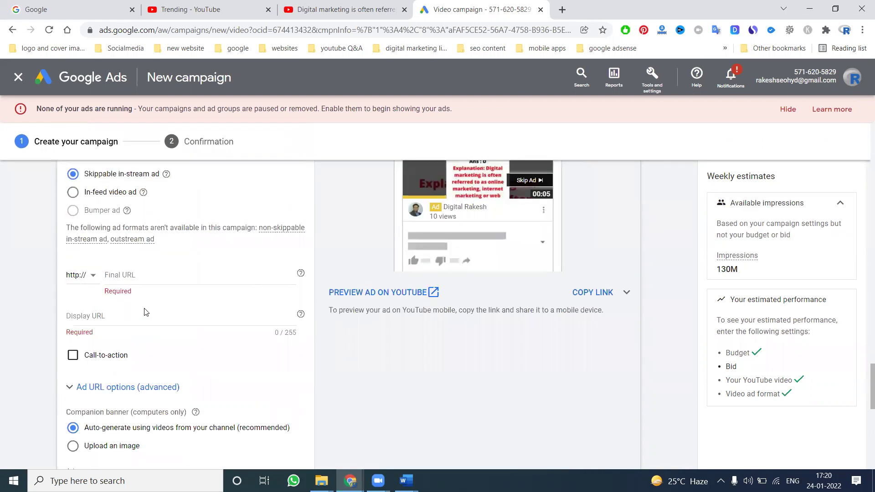
Step: Search YouTube for "5 sec video", open "Dubstep Bird (Original 5 Sec Video)" and copy its URL
click(202, 9)
click(231, 75)
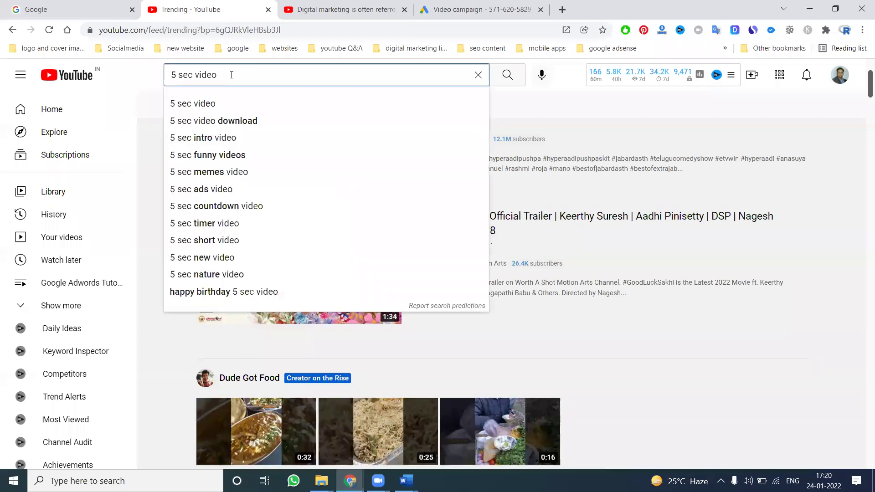
key(Return)
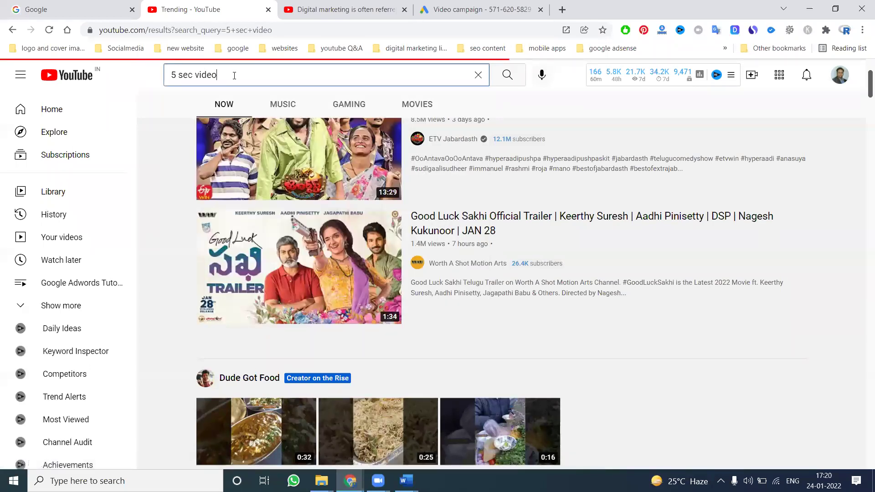
scroll(348, 221, down, 1)
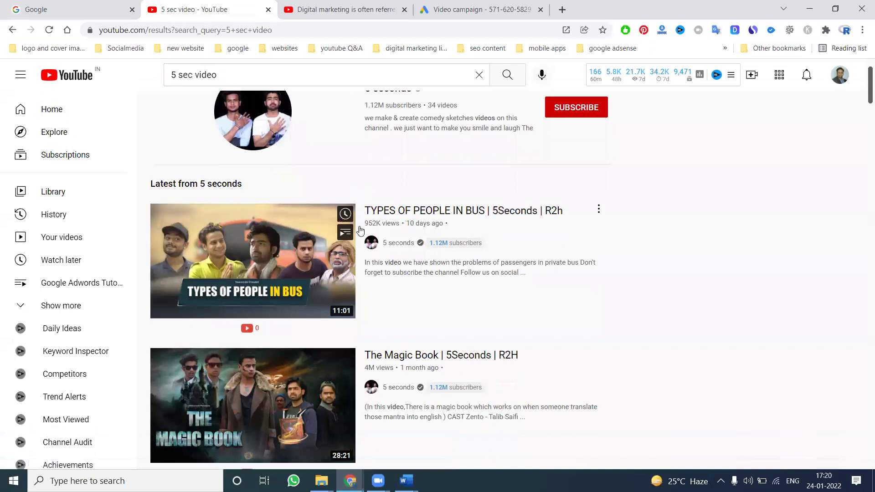
scroll(548, 292, down, 10)
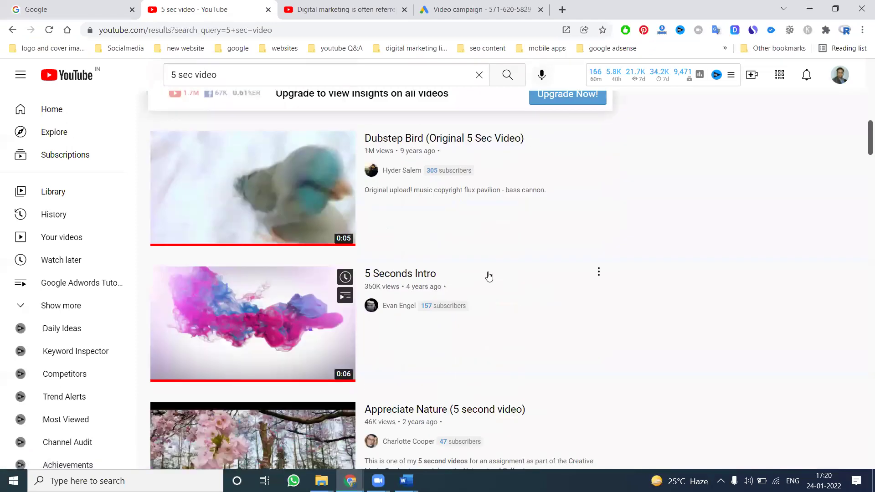
middle_click(402, 146)
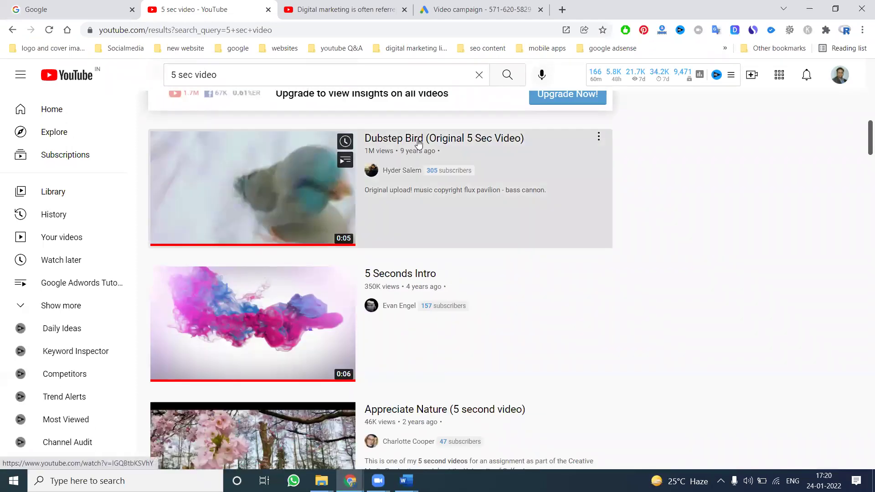
key(ctrl+Tab)
click(224, 30)
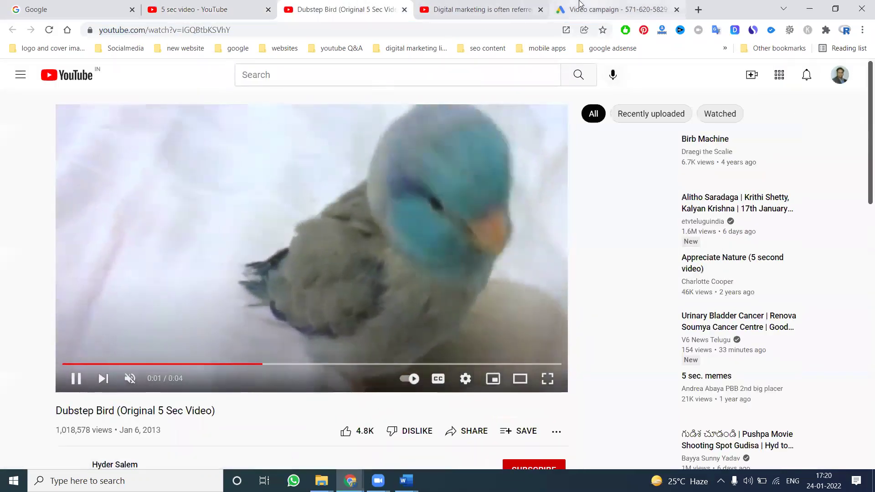
Step: Replace the ad's video in Google Ads with "Dubstep Bird (Original 5 Sec Video)" using its copied URL
key(ctrl+Tab)
key(ctrl+Tab)
scroll(261, 242, up, 4)
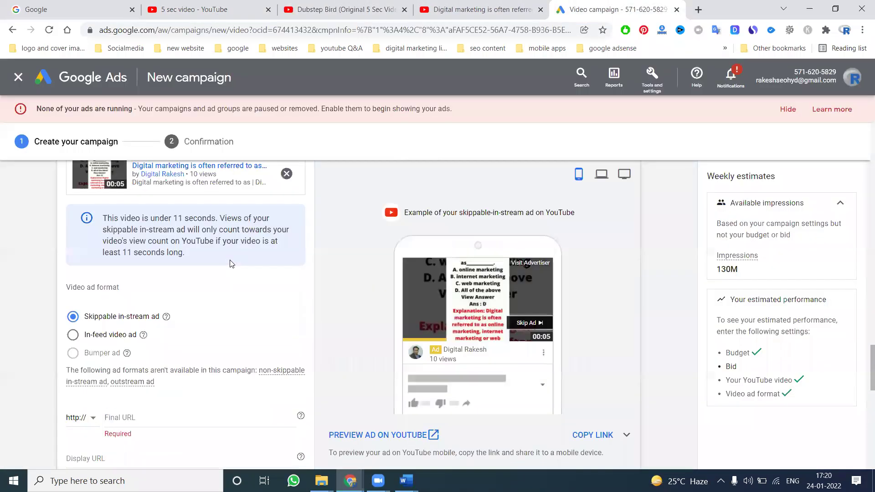
click(283, 173)
key(ctrl+v)
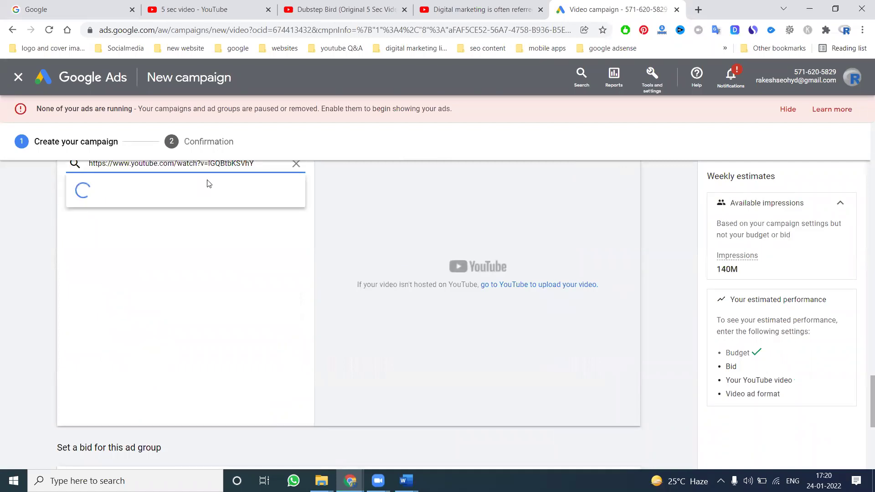
click(208, 181)
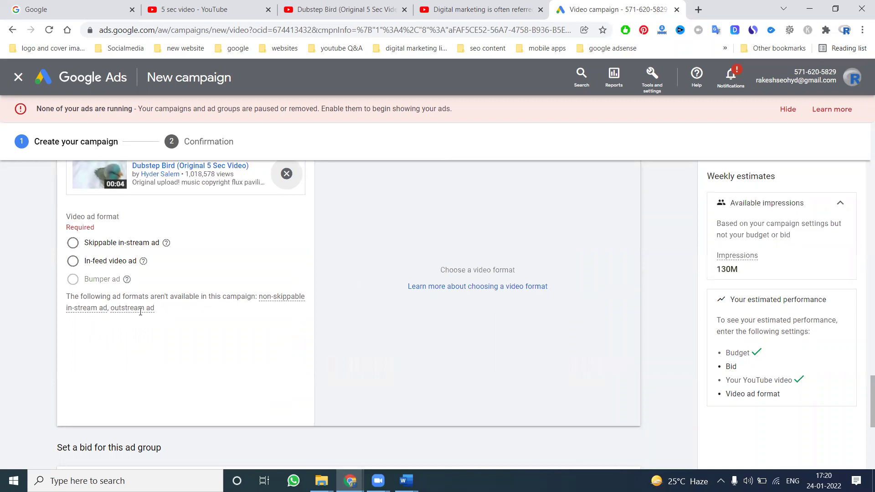
Step: Replace the Dubstep Bird video with the "Digital marketing is often referred to as" short using its YouTube URL
scroll(299, 297, up, 5)
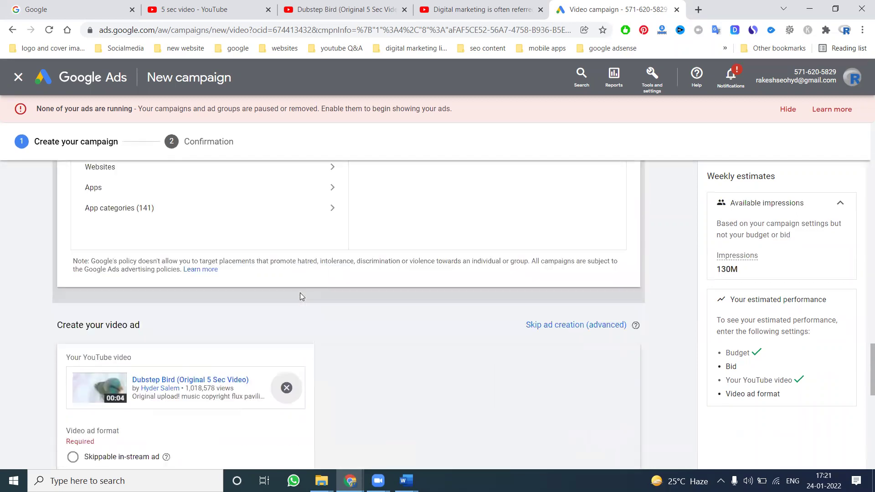
click(287, 388)
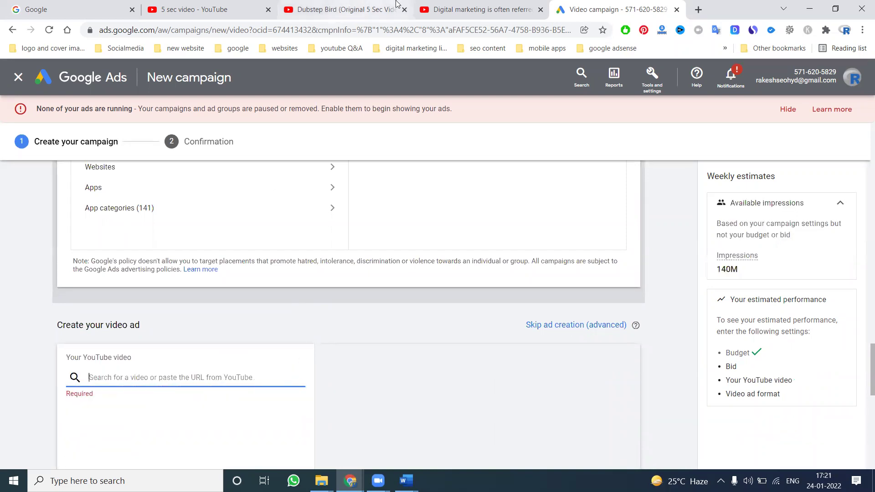
click(479, 10)
click(338, 28)
key(ctrl+c)
click(593, 9)
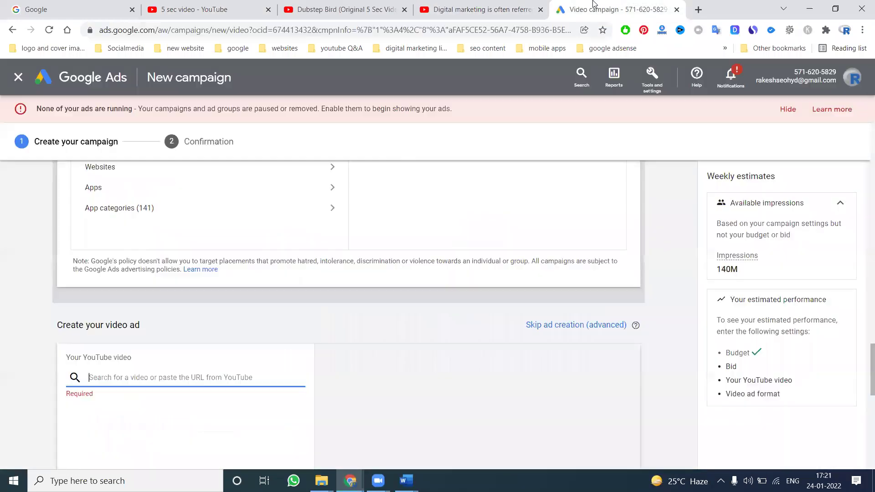
key(ctrl+v)
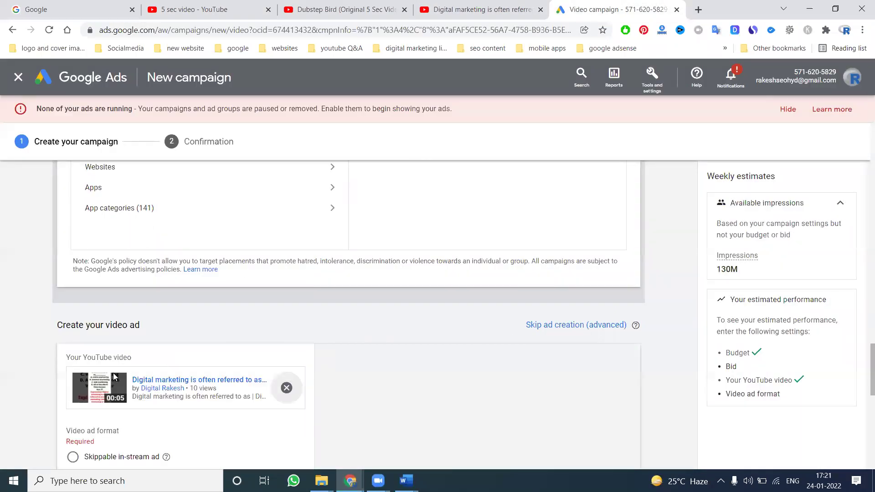
Step: Set the video ad format to Skippable in-stream ad, open the ad's YouTube preview, and return to the campaign
scroll(137, 355, down, 5)
click(74, 244)
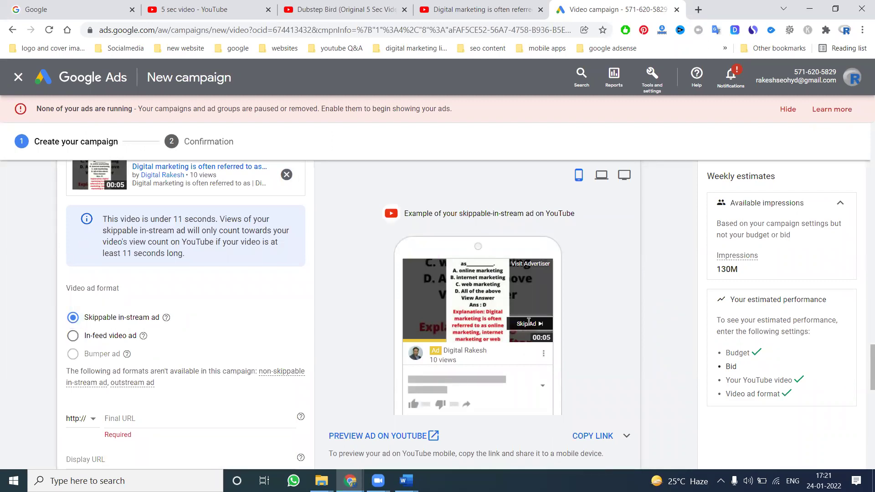
scroll(501, 320, down, 3)
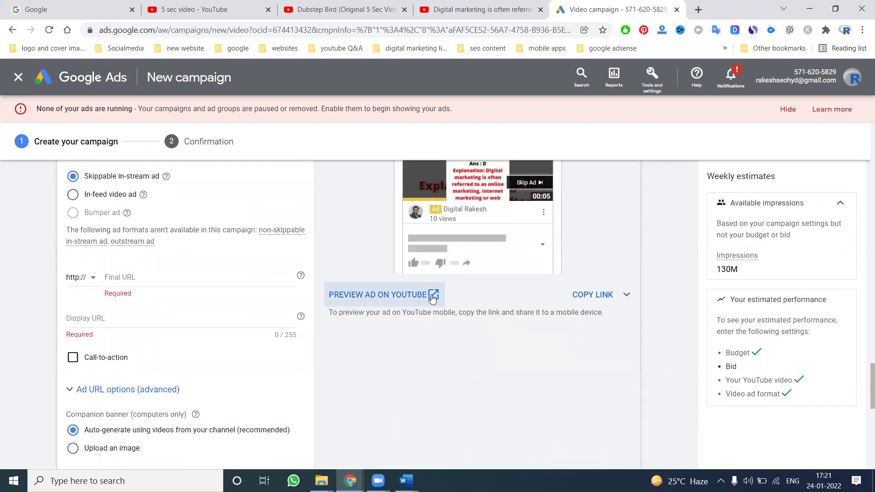
click(433, 296)
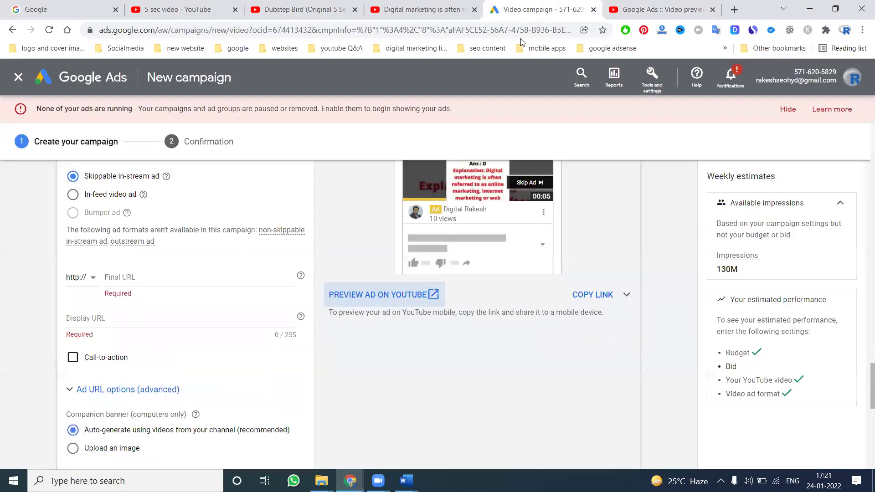
click(566, 10)
Step: Open the YouTube channel that published the digital marketing short and copy its URL for the ad's final URL
click(127, 279)
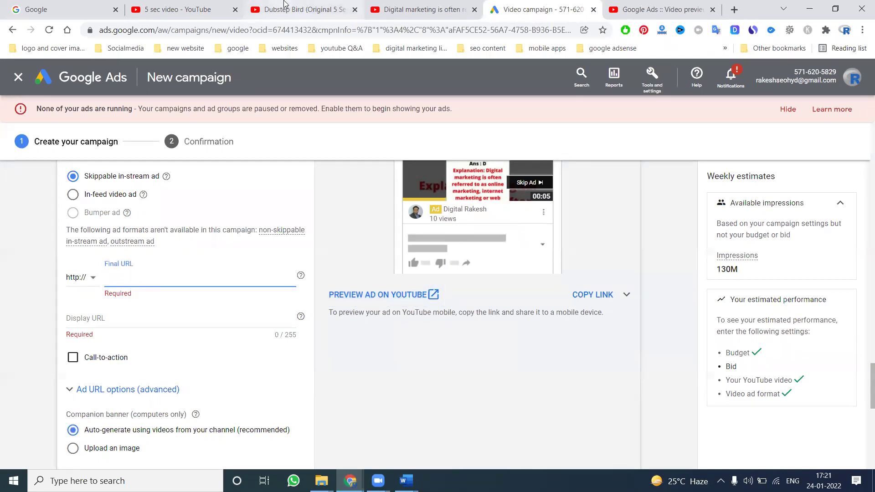
click(296, 8)
click(420, 5)
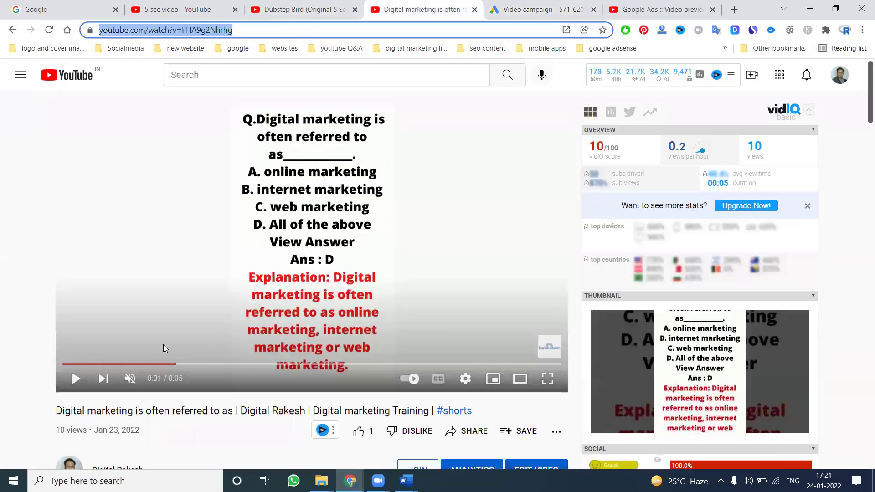
scroll(173, 329, down, 3)
middle_click(169, 406)
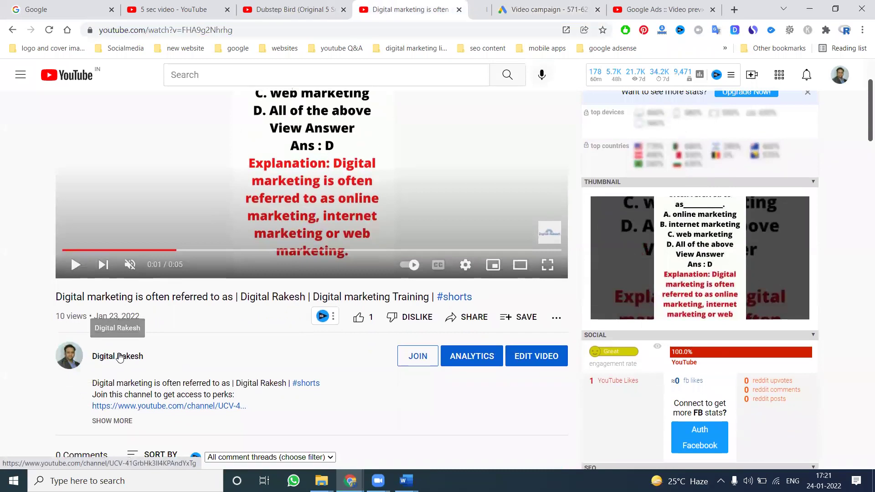
click(459, 6)
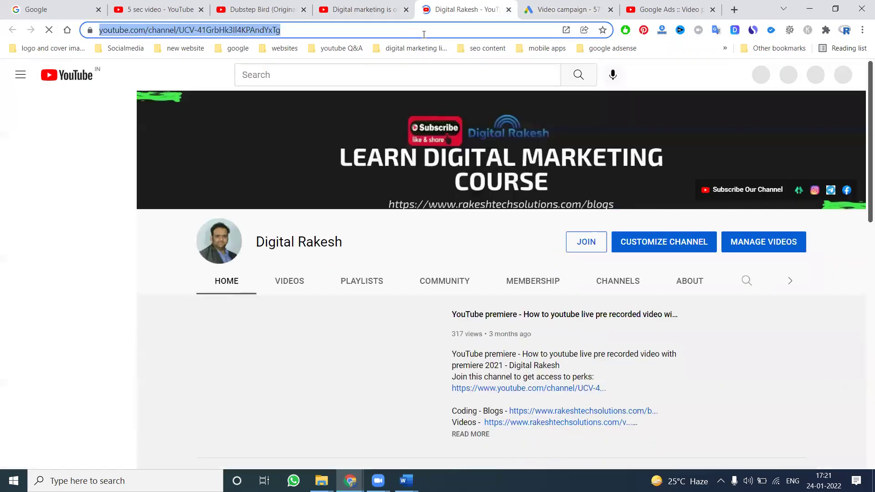
click(509, 9)
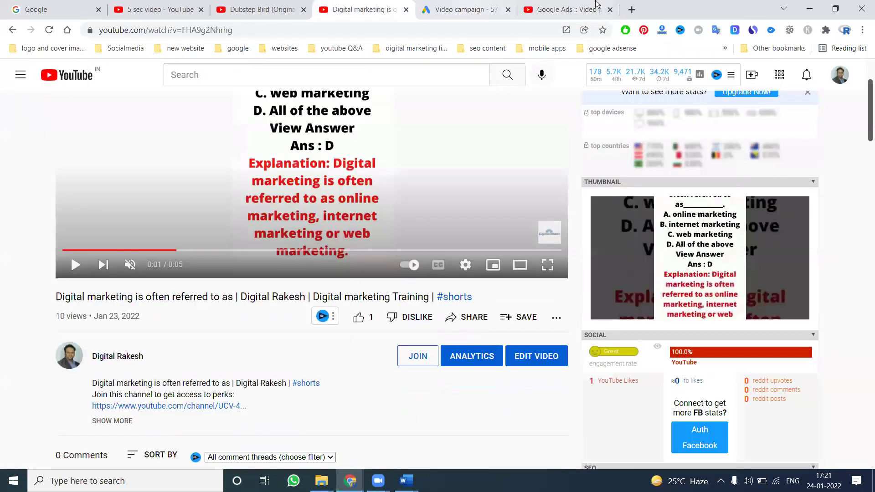
Step: Enter the copied YouTube channel address as both the ad's final URL and its display URL
click(470, 10)
key(ctrl+v)
click(113, 325)
key(ctrl+v)
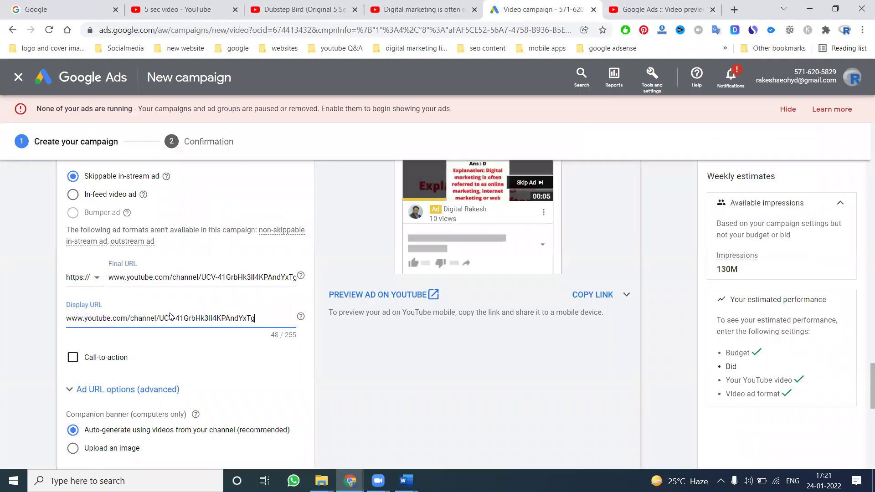
Step: Enable the ad's call-to-action and set its text to "Subscribe"
scroll(78, 336, down, 2)
scroll(78, 337, down, 2)
click(73, 216)
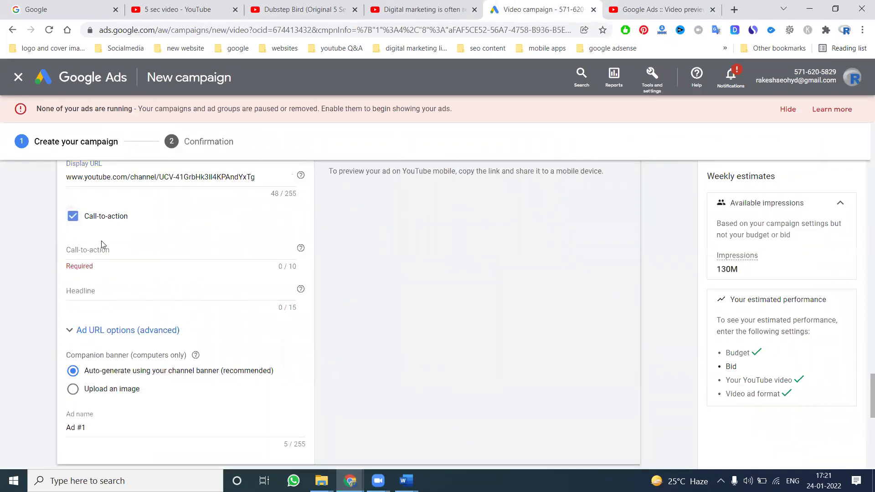
click(104, 250)
text(Subscri)
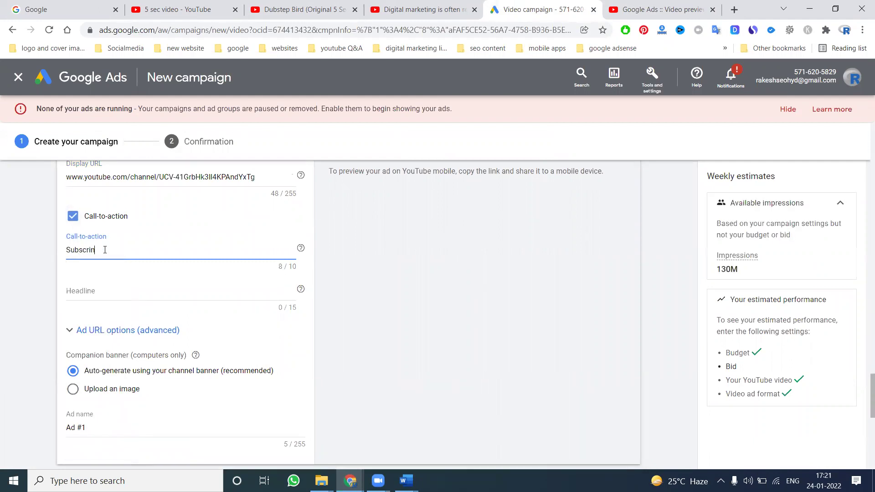
text(be)
Step: Set the call-to-action headline to "Subscribe Now"
key(Tab)
key(Tab)
text(Si)
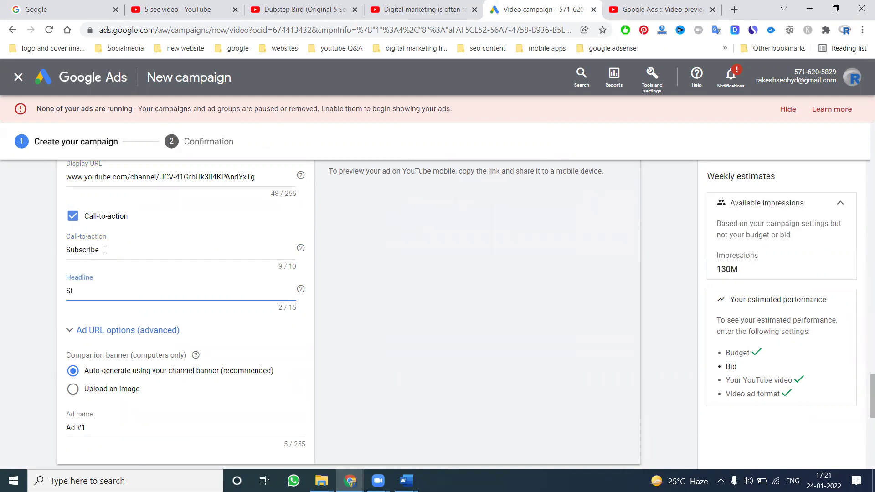
key(BackSpace)
text(ubscrib)
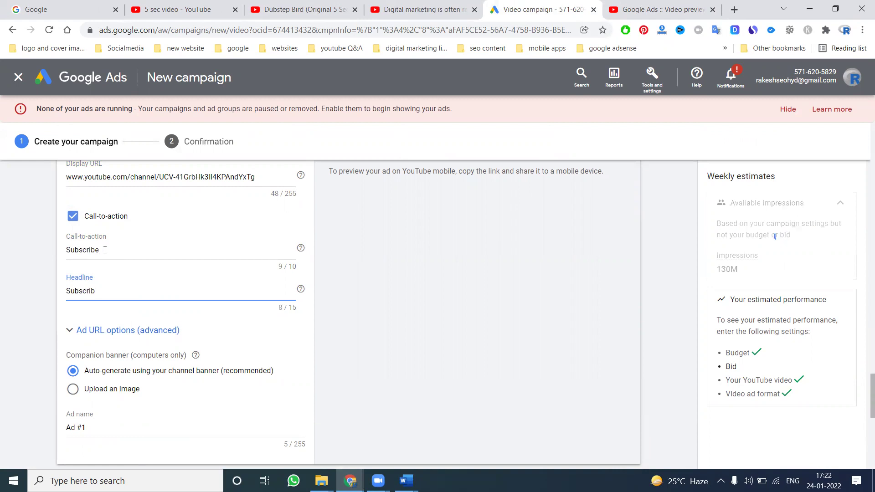
text(e Now)
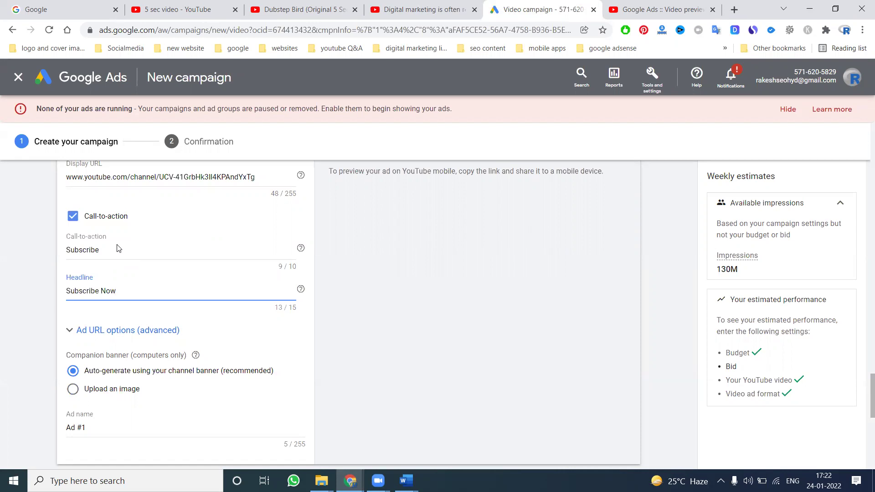
scroll(110, 253, down, 3)
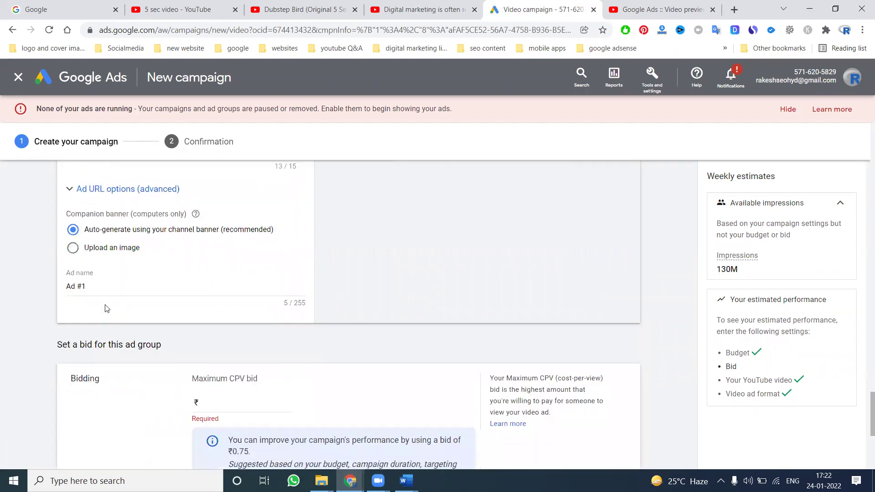
Step: Replace the ad's default name with the name of the YouTube channel that published the video
click(112, 283)
triple_click(108, 285)
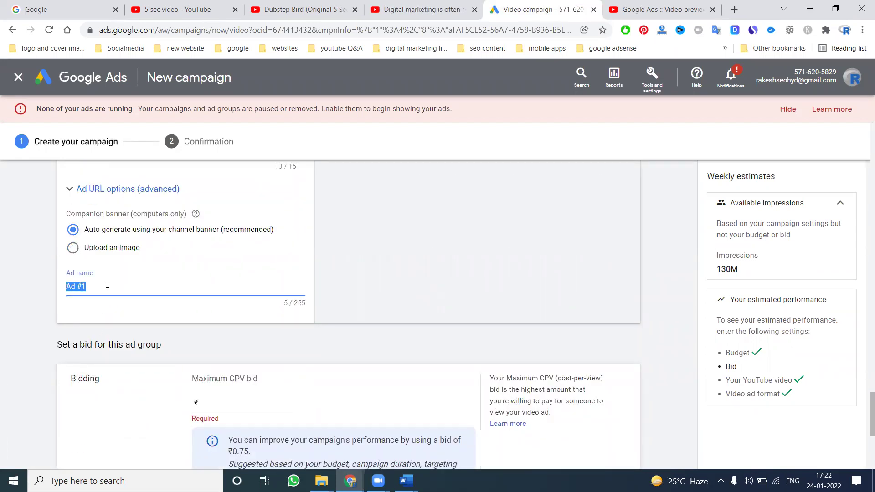
text(Digit)
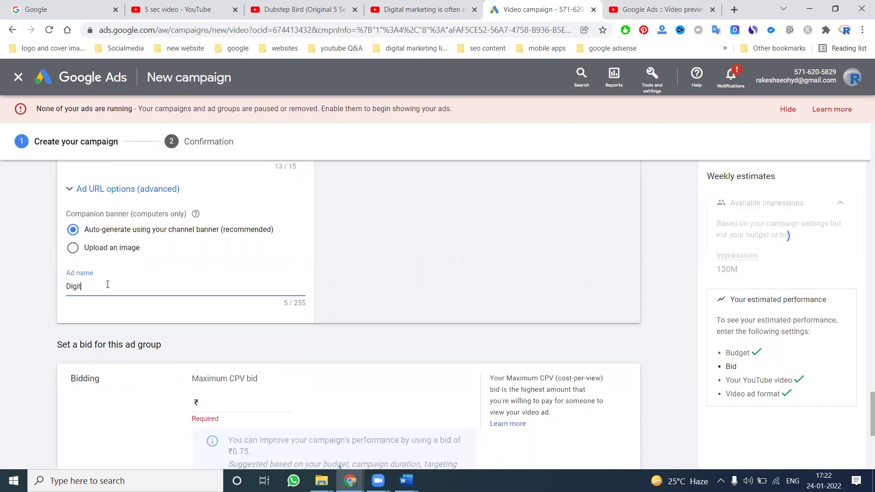
text(al Rakesh)
Step: Set the ad group's Maximum CPV bid to ₹0.80
scroll(157, 280, down, 5)
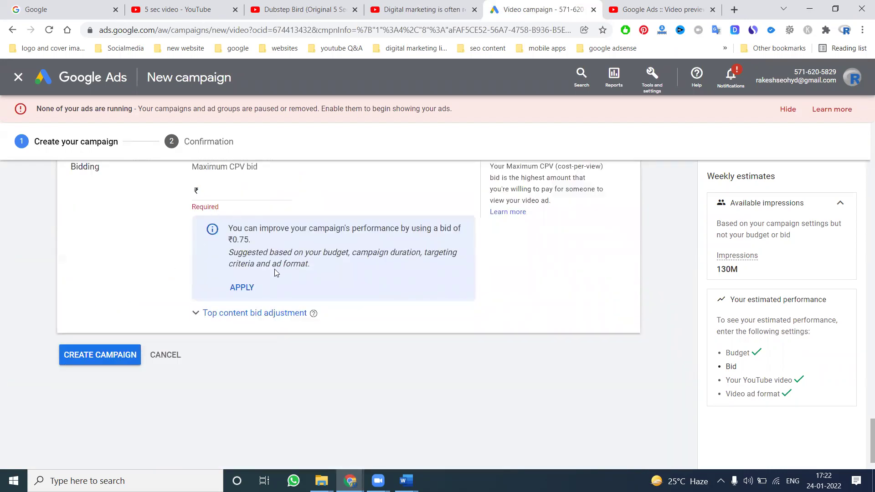
click(227, 192)
text(0.40)
key(Left)
key(BackSpace)
text(8)
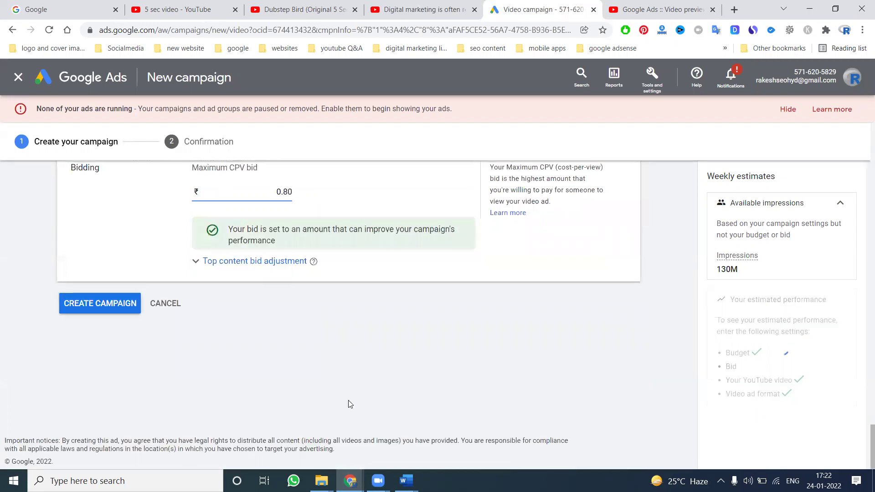
click(345, 391)
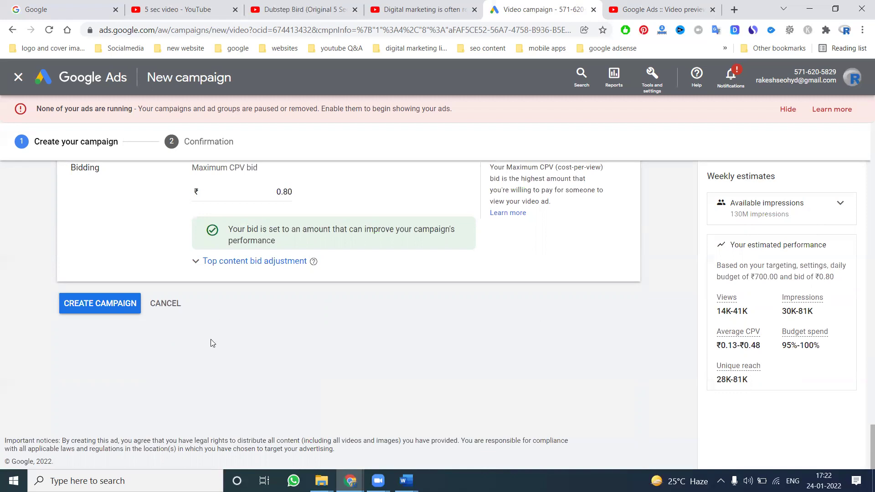
Step: Change the campaign's bid strategy from Maximum CPV to Target CPM
scroll(214, 346, up, 15)
scroll(217, 351, up, 10)
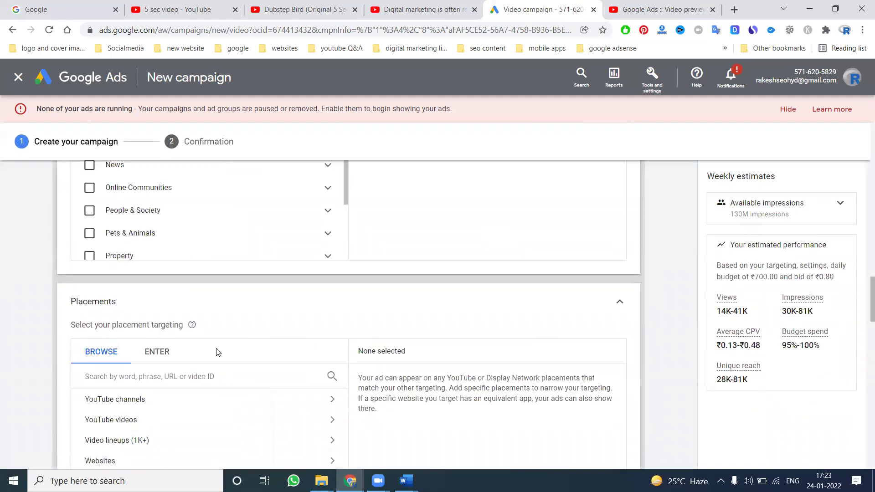
scroll(216, 352, up, 15)
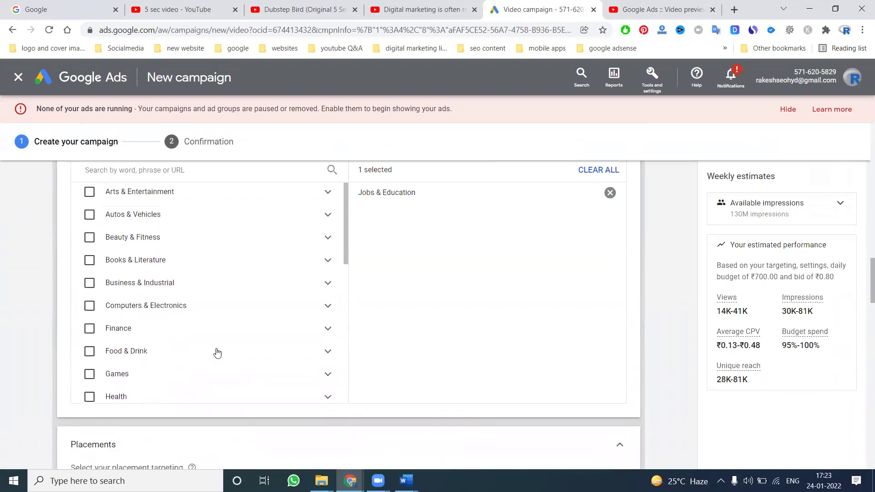
scroll(394, 327, up, 12)
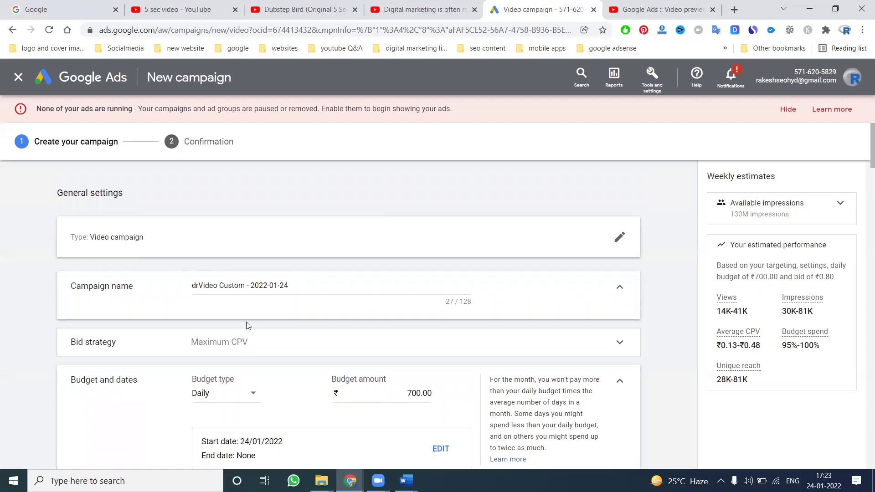
scroll(90, 330, down, 5)
scroll(90, 333, up, 2)
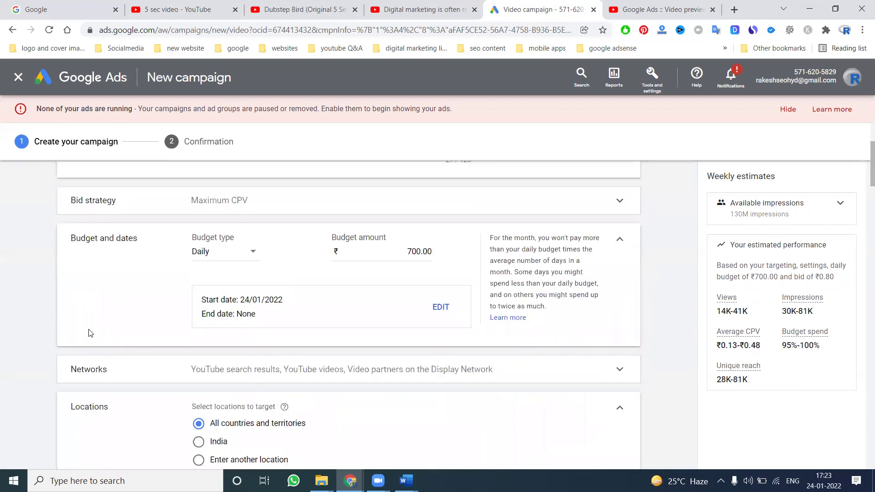
click(620, 201)
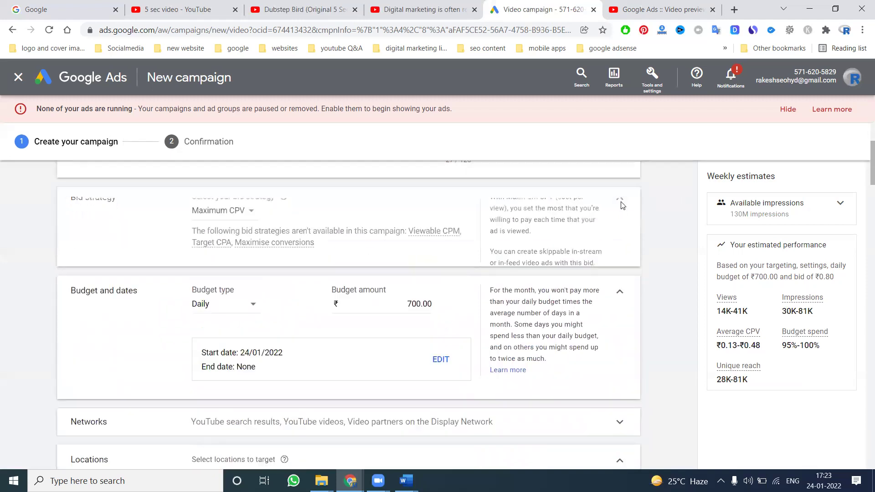
click(240, 223)
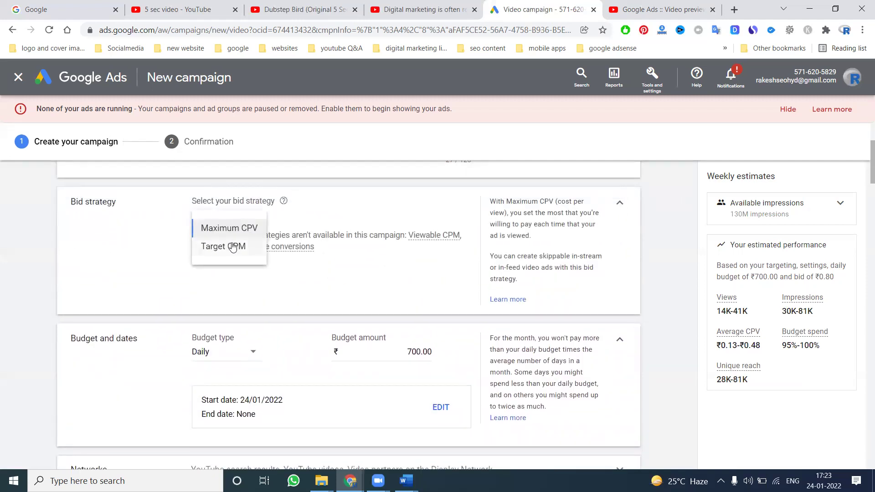
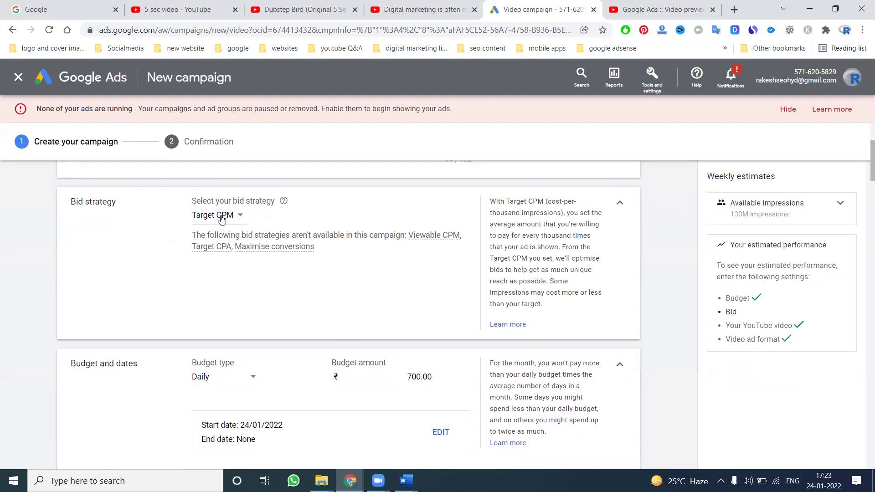
Step: Change the video ad format to Bumper ad
scroll(117, 254, down, 15)
scroll(118, 255, down, 3)
scroll(10, 256, down, 10)
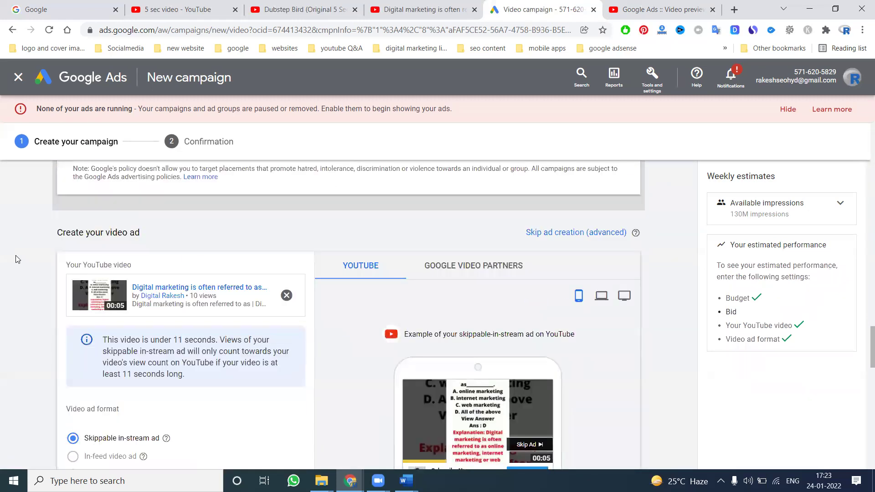
scroll(17, 259, down, 3)
click(75, 334)
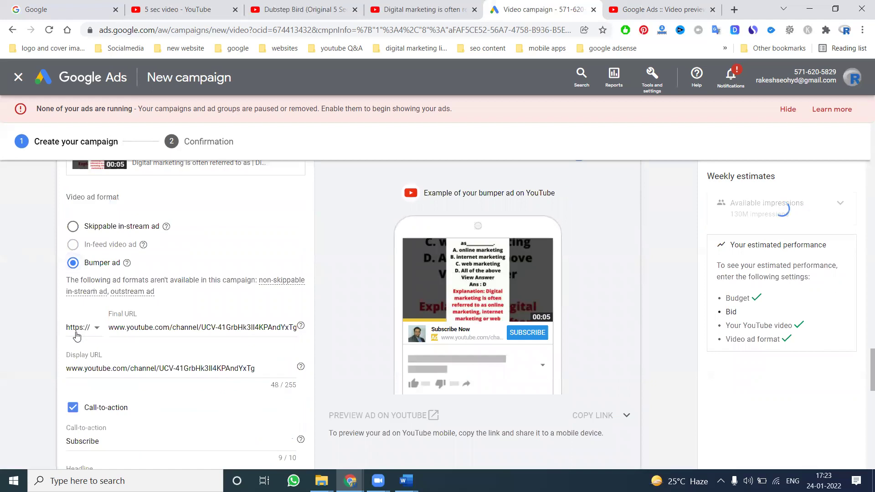
scroll(30, 308, up, 2)
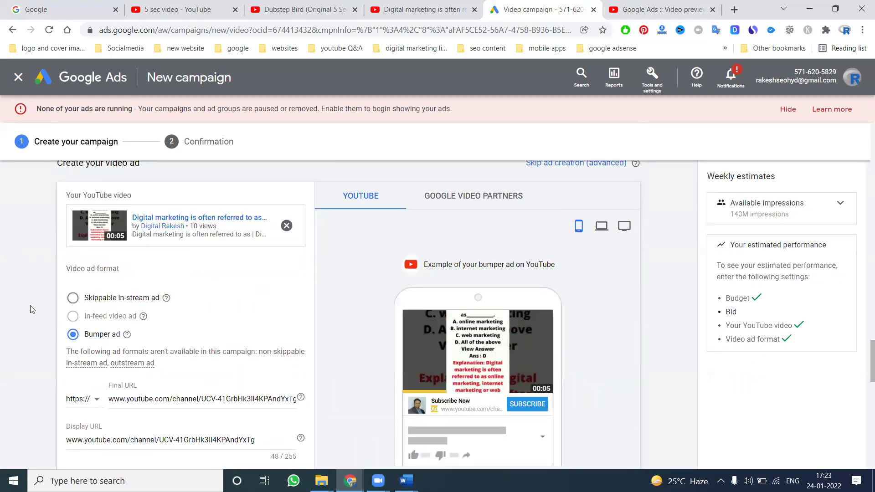
Step: Return to the campaign's bid strategy setting and check which strategies it offers
scroll(397, 262, up, 10)
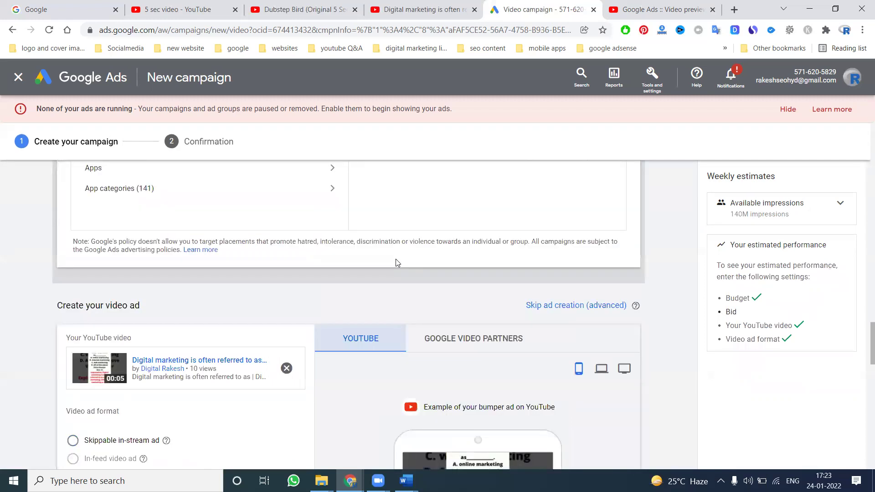
scroll(396, 261, up, 15)
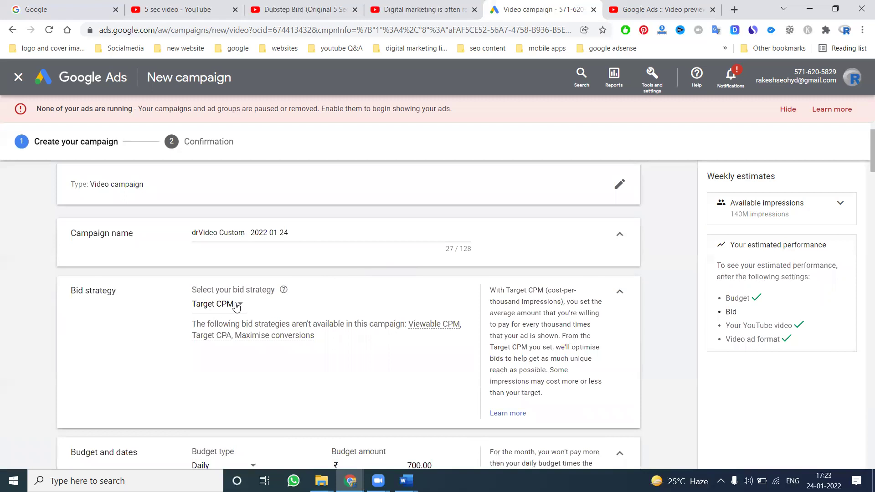
click(236, 306)
click(54, 314)
Step: View the YouTube home page and return to the Google Ads campaign draft
click(155, 6)
click(78, 77)
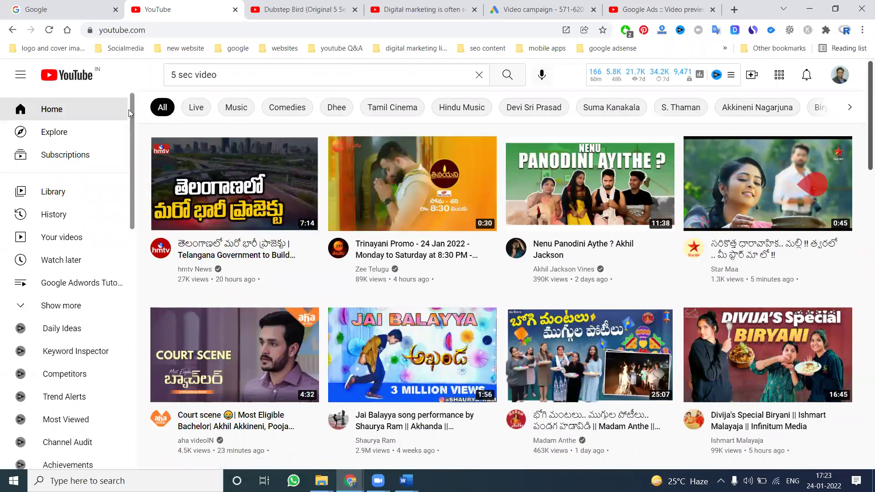
click(543, 9)
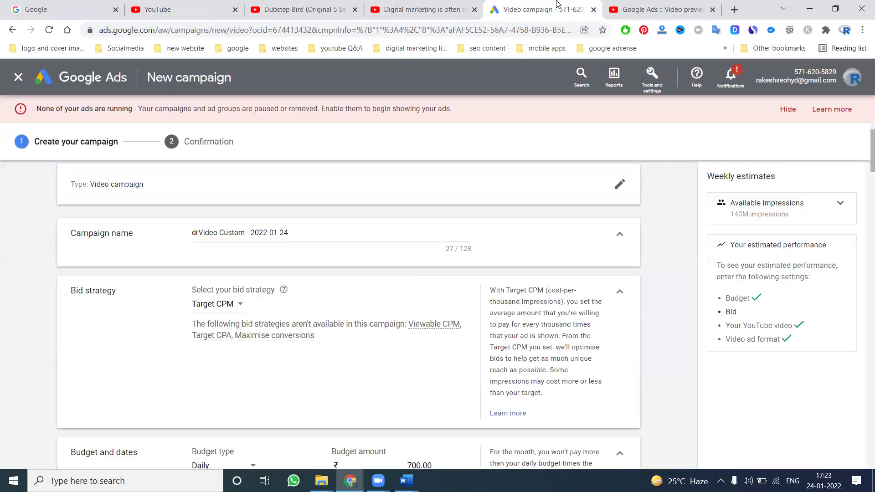
Step: Set the ad group's Target CPM bid to ₹48.00
scroll(782, 346, down, 6)
scroll(782, 346, down, 20)
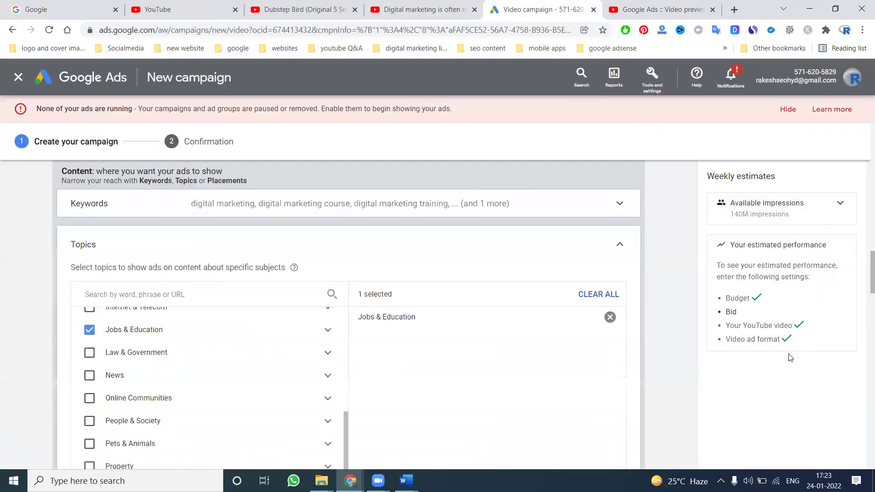
scroll(312, 348, down, 12)
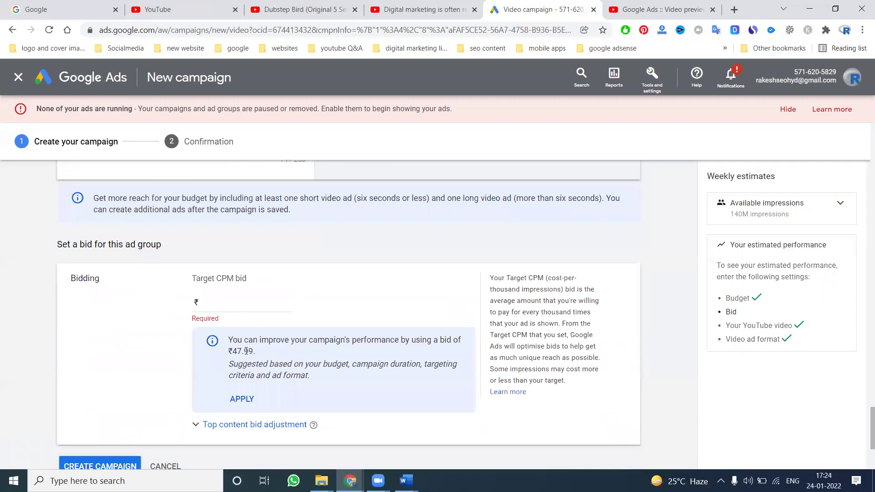
click(232, 305)
text(48.00)
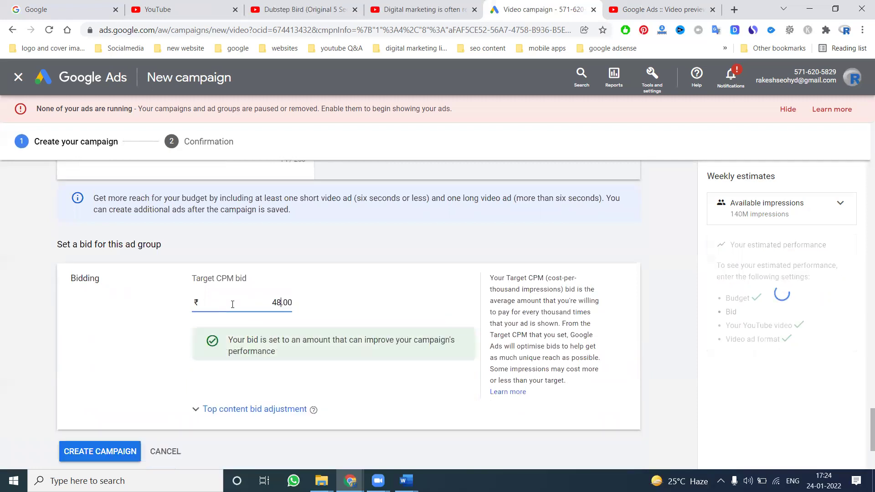
click(657, 313)
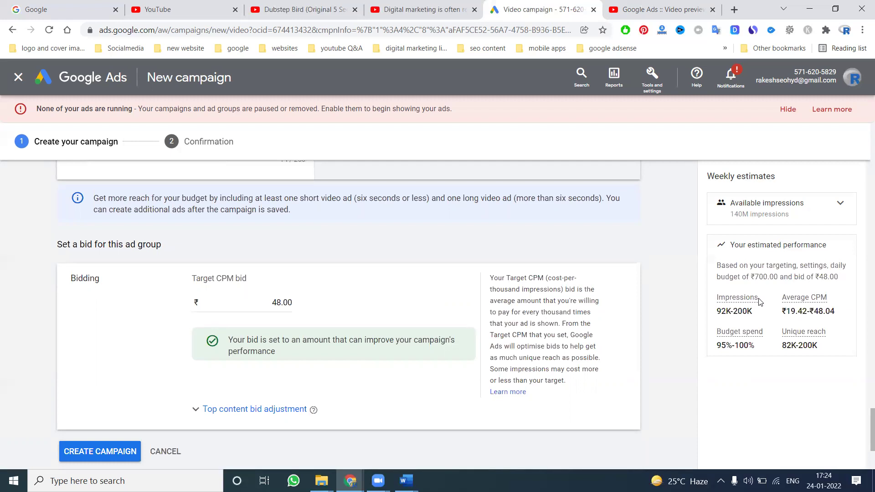
Step: Review the campaign's targeting, location, language, budget and bid strategy settings
scroll(220, 283, up, 10)
scroll(220, 283, up, 6)
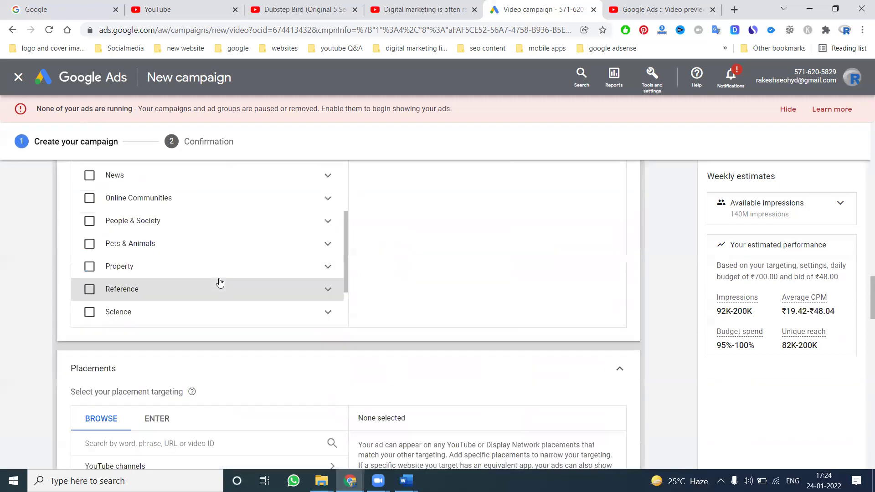
scroll(508, 257, up, 5)
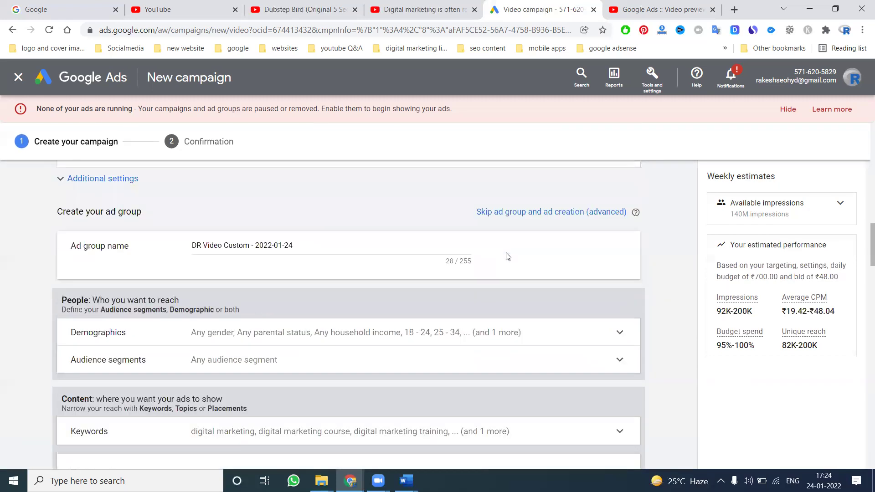
scroll(258, 336, up, 10)
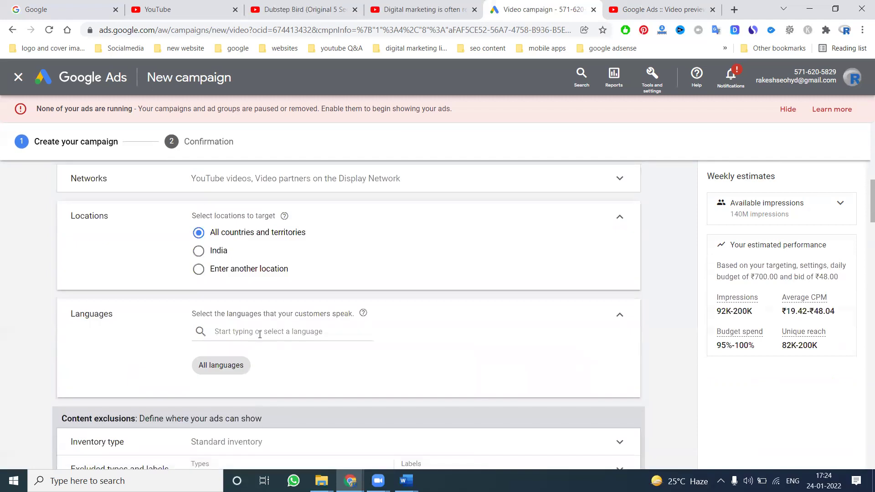
scroll(246, 324, up, 3)
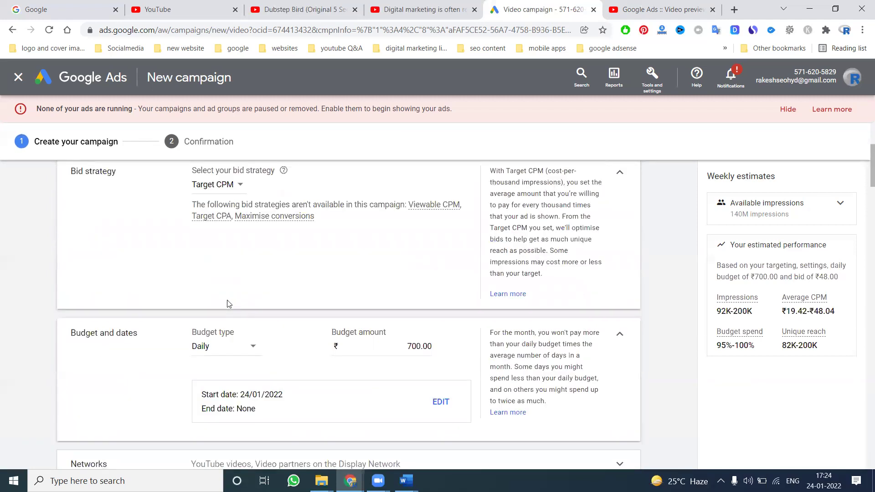
scroll(203, 206, up, 2)
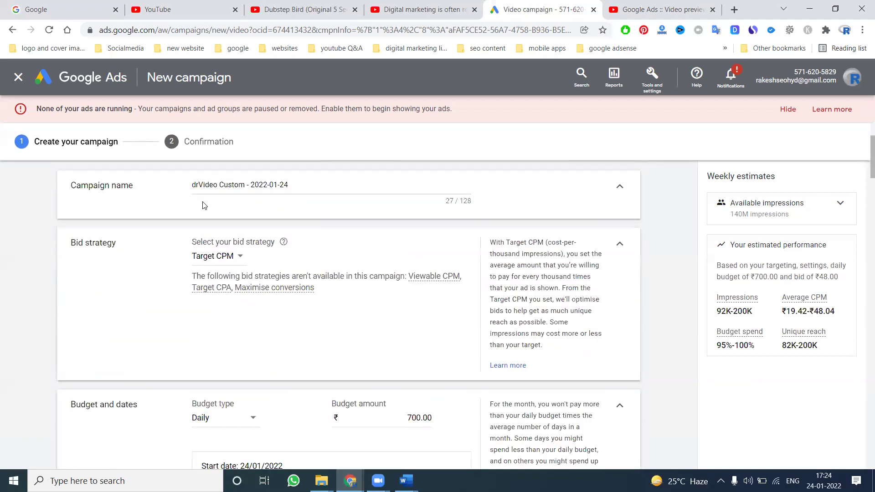
click(215, 255)
click(159, 271)
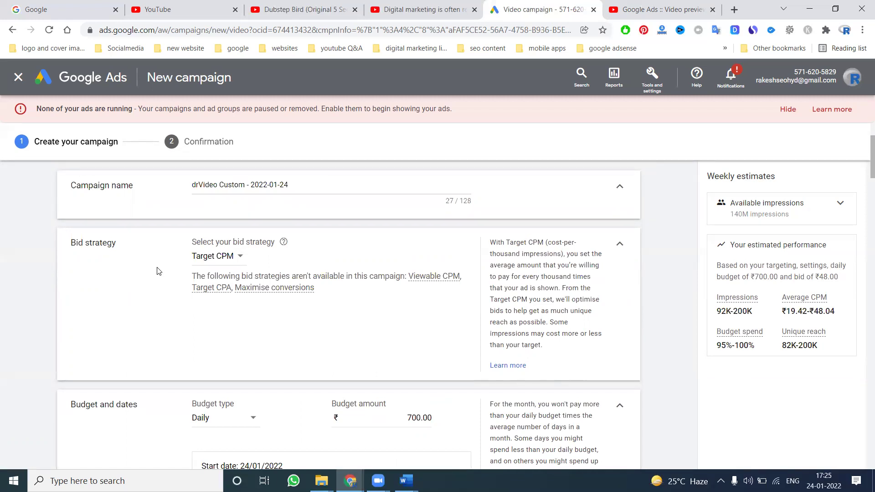
Step: Close the Google Ads video preview page and create the campaign with the configured settings
click(712, 9)
scroll(272, 237, down, 20)
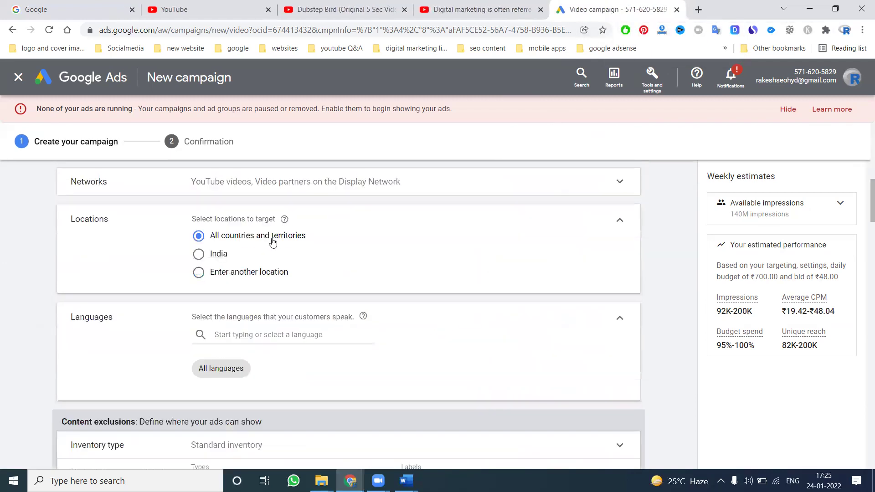
scroll(272, 243, down, 20)
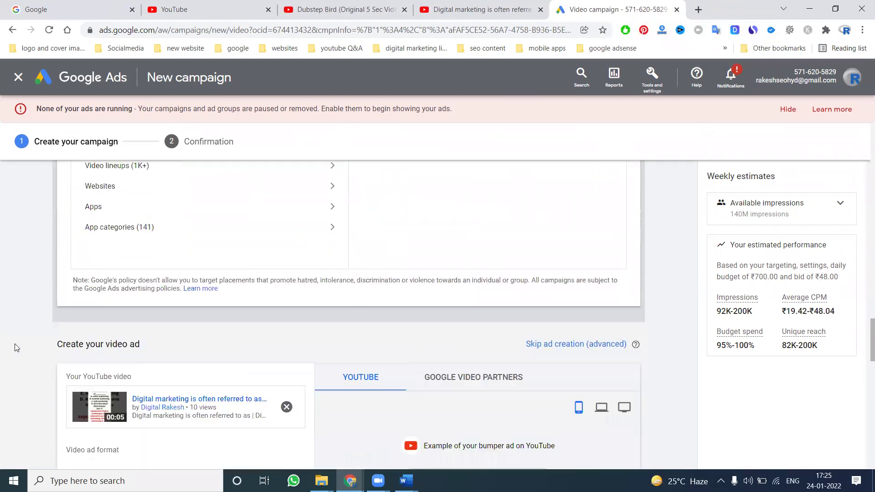
scroll(23, 347, down, 10)
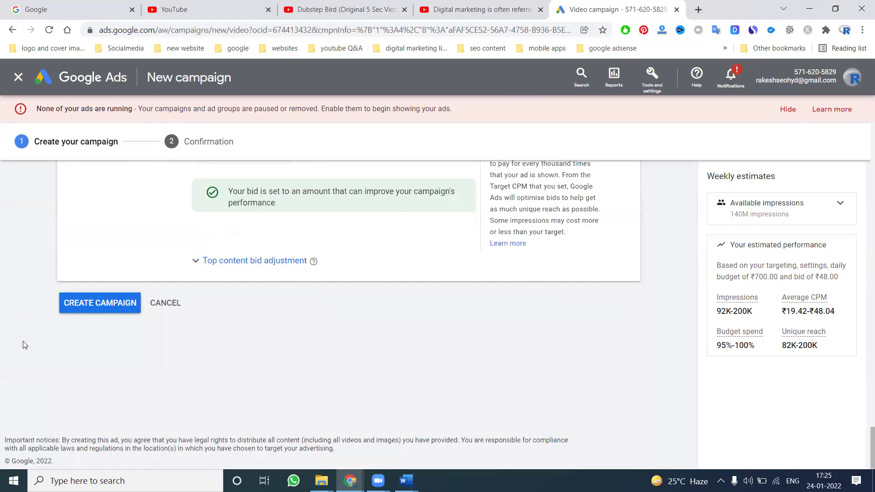
click(103, 304)
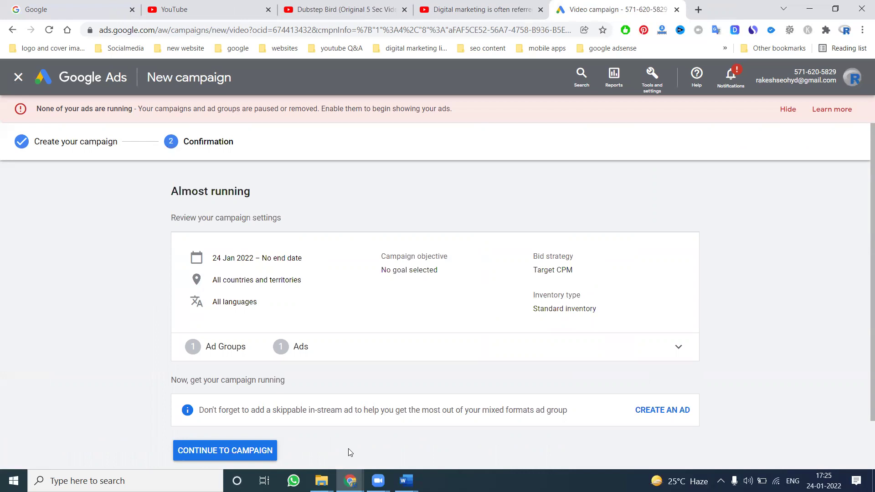
Step: Switch to the digital marketing short on YouTube and open its channel's list of uploaded videos
click(462, 4)
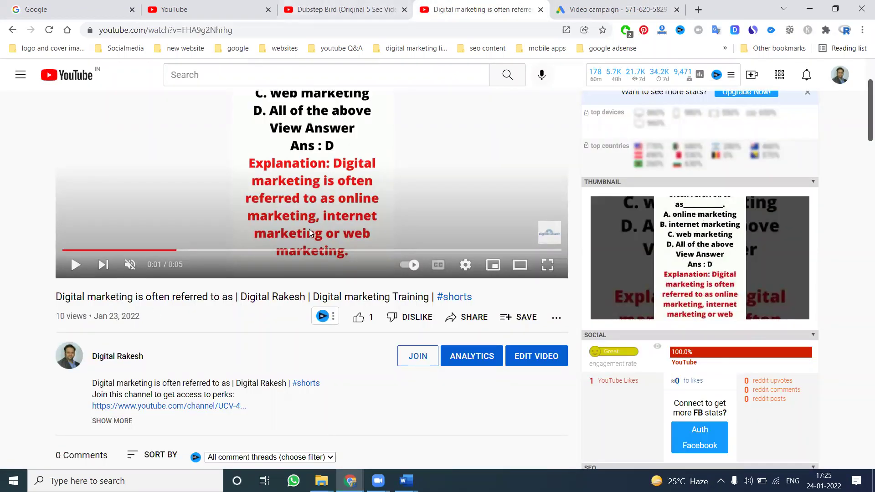
click(128, 358)
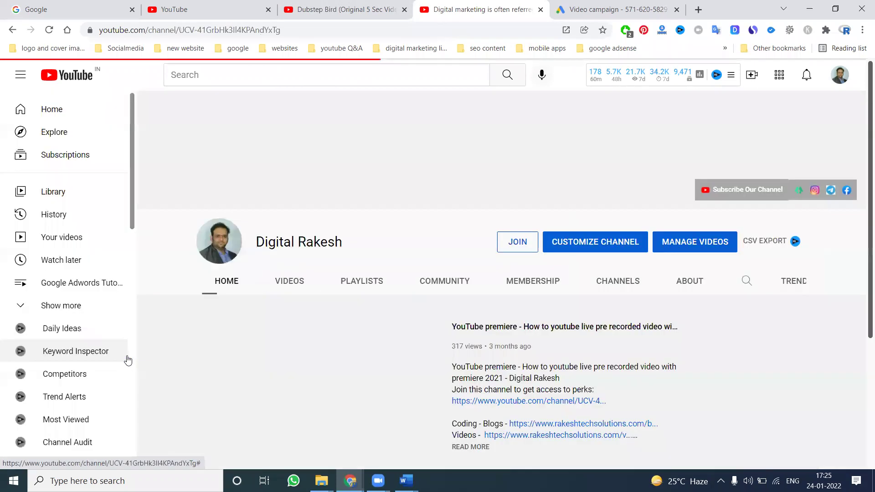
click(283, 284)
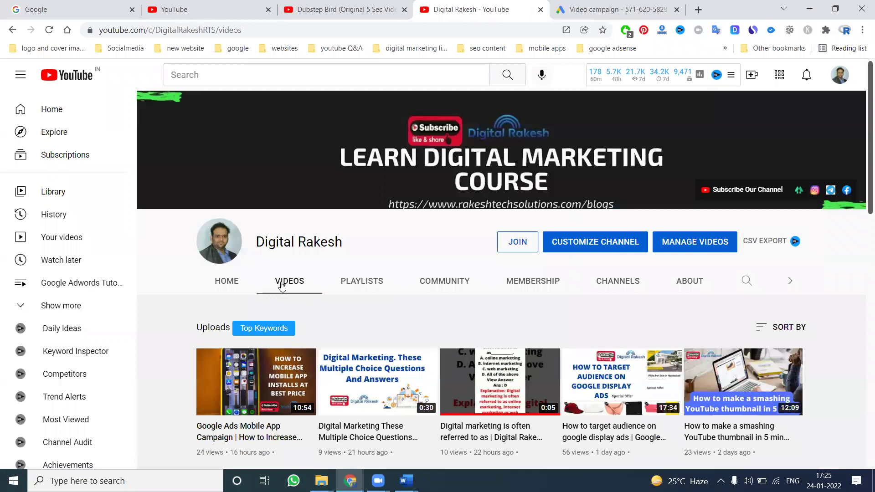